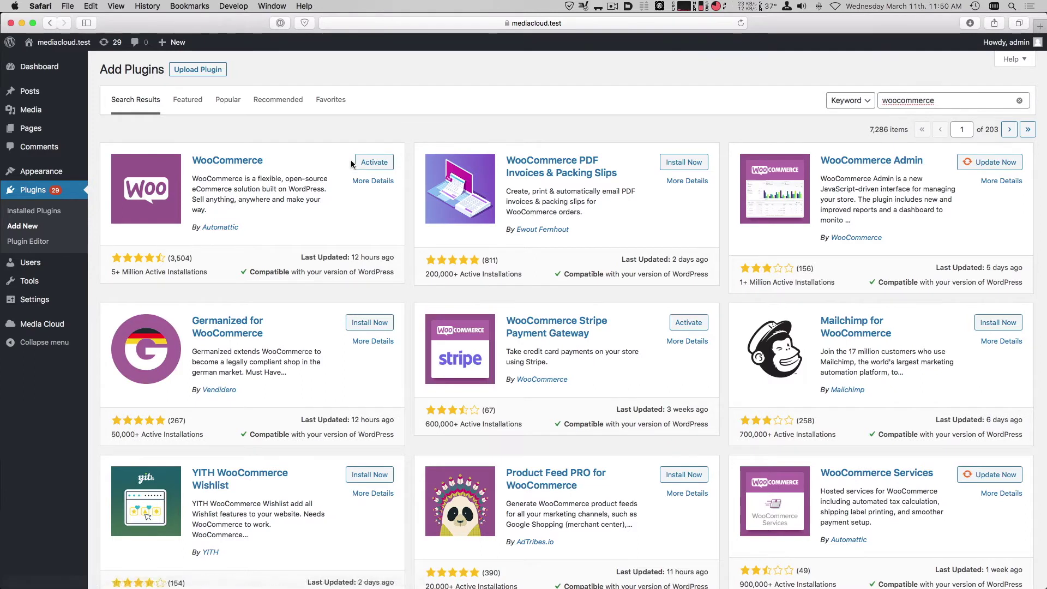
- Activate WooCommerce and start its new setup experience without Jetpack & WooCommerce Services, leaving usage tracking off
click(374, 163)
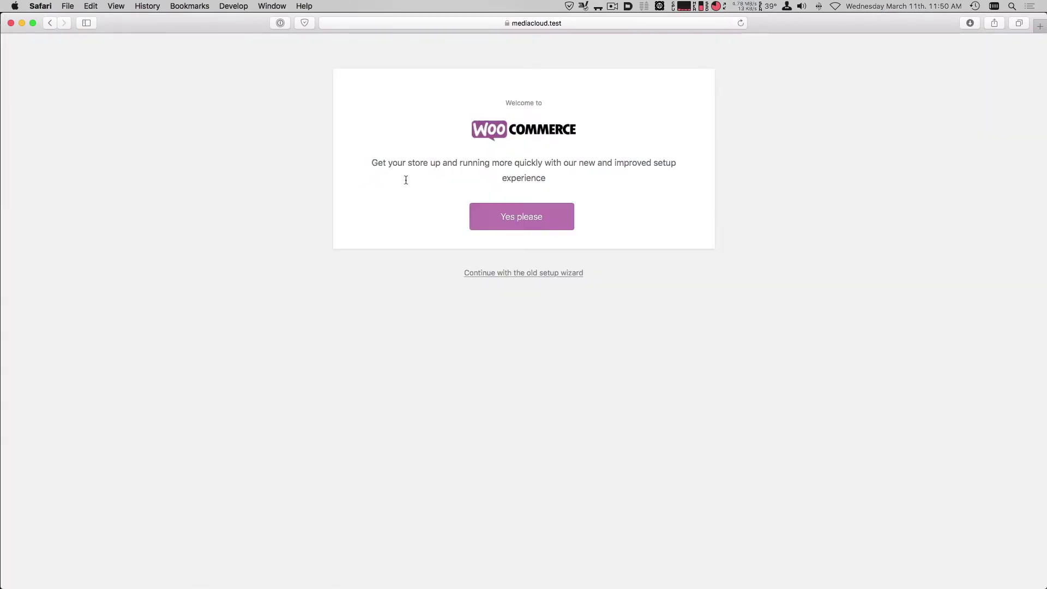
click(534, 217)
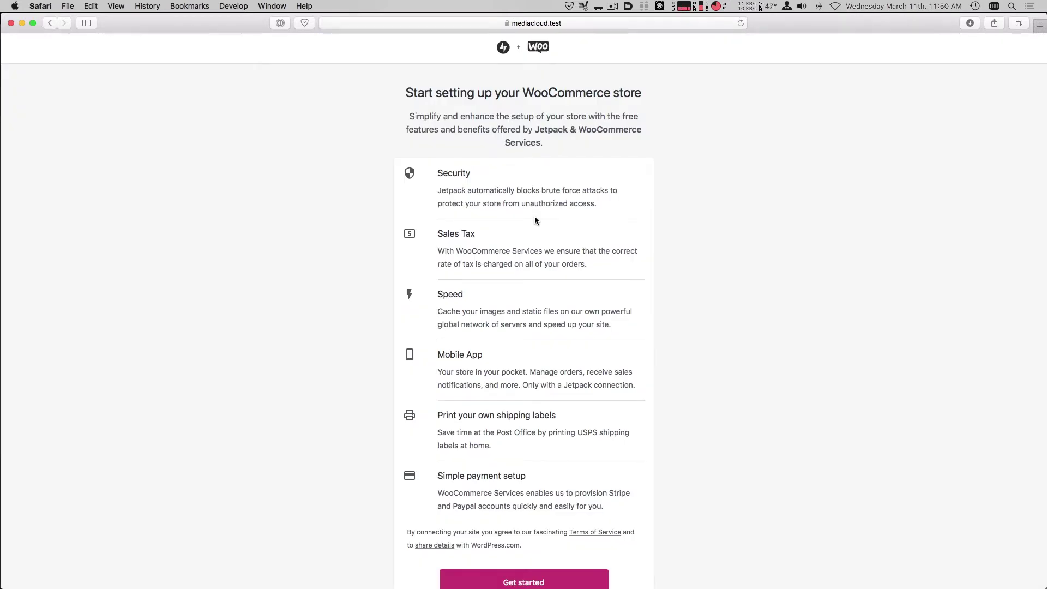
scroll(535, 219, down, 2)
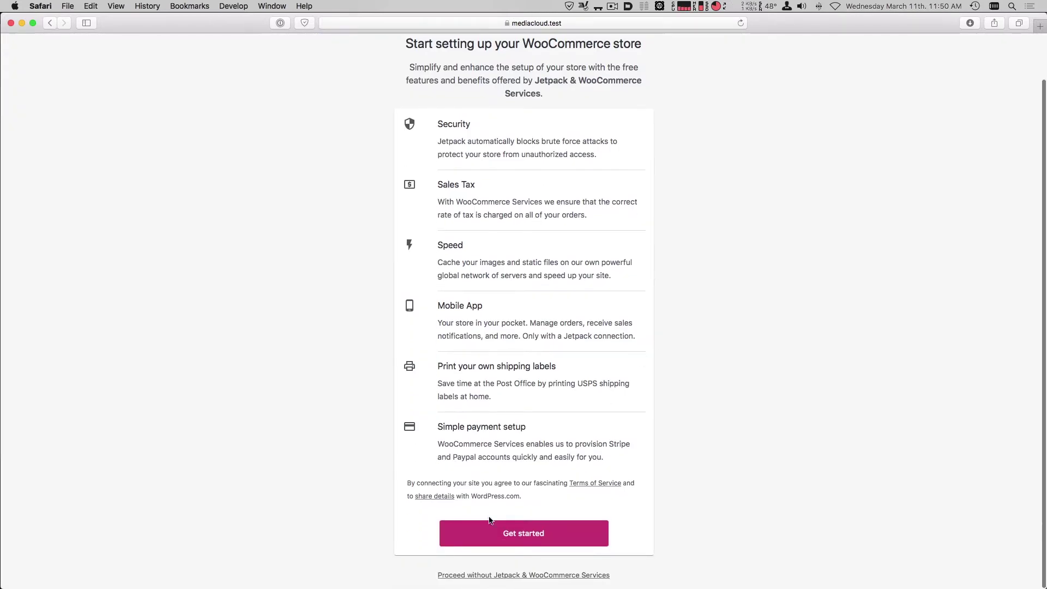
click(490, 576)
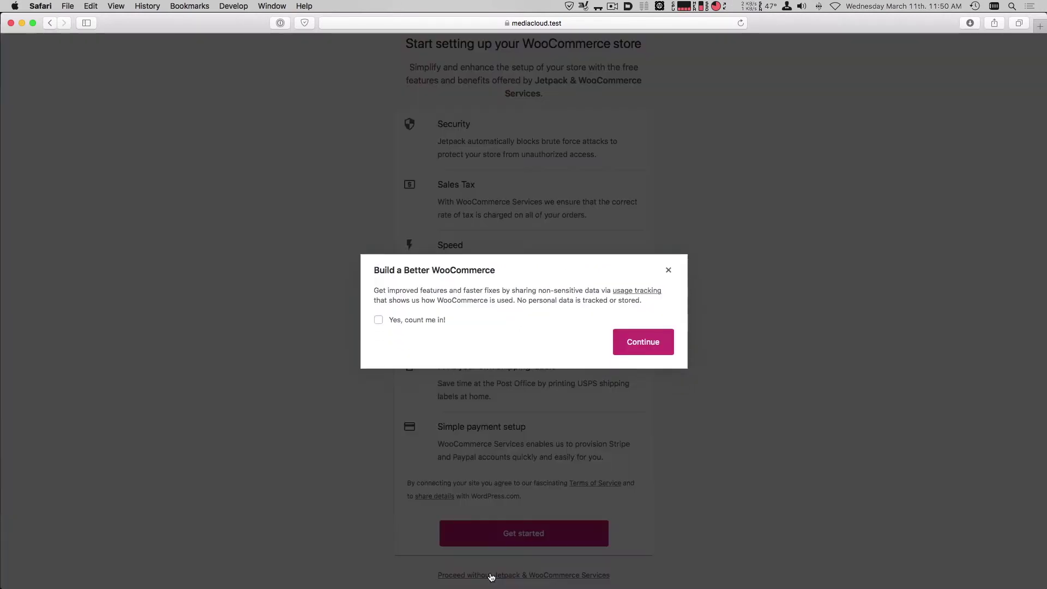
click(642, 342)
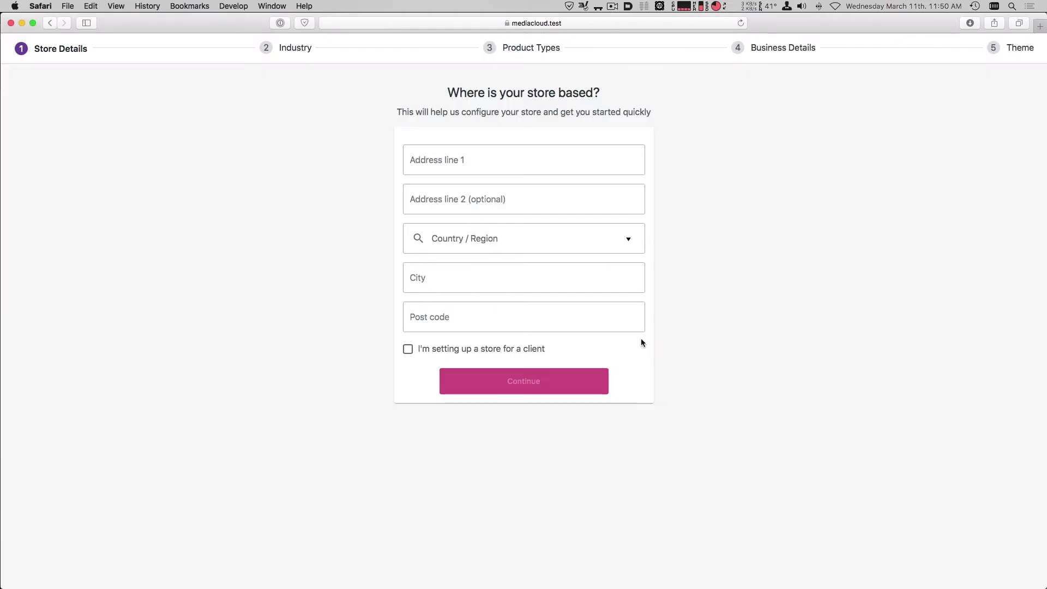
- Enter the store's street address in the first address line of the store details
click(502, 165)
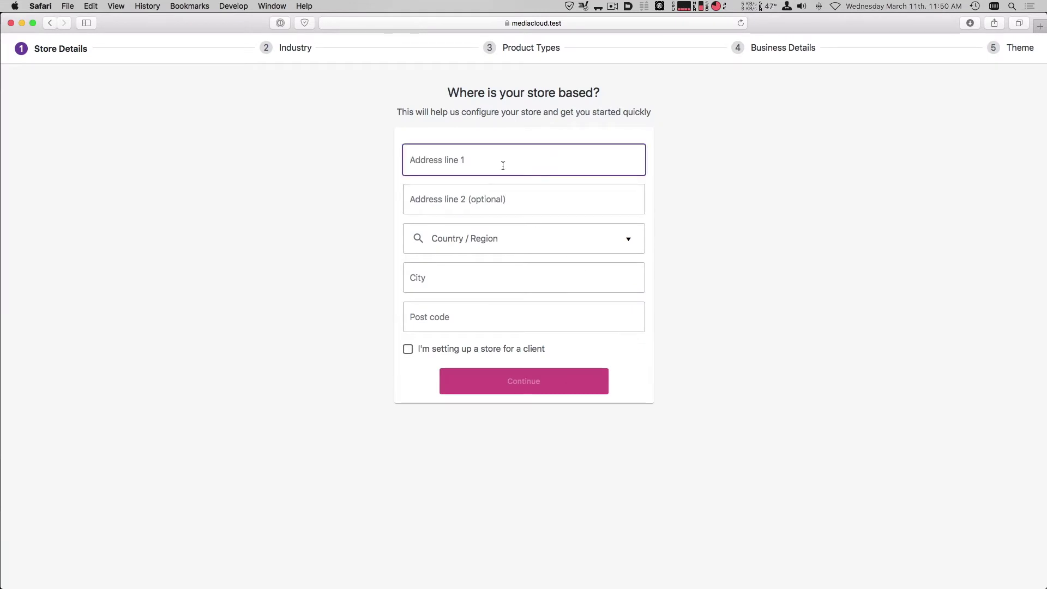
text(12345)
key(BackSpace)
key(BackSpace)
text(12th St)
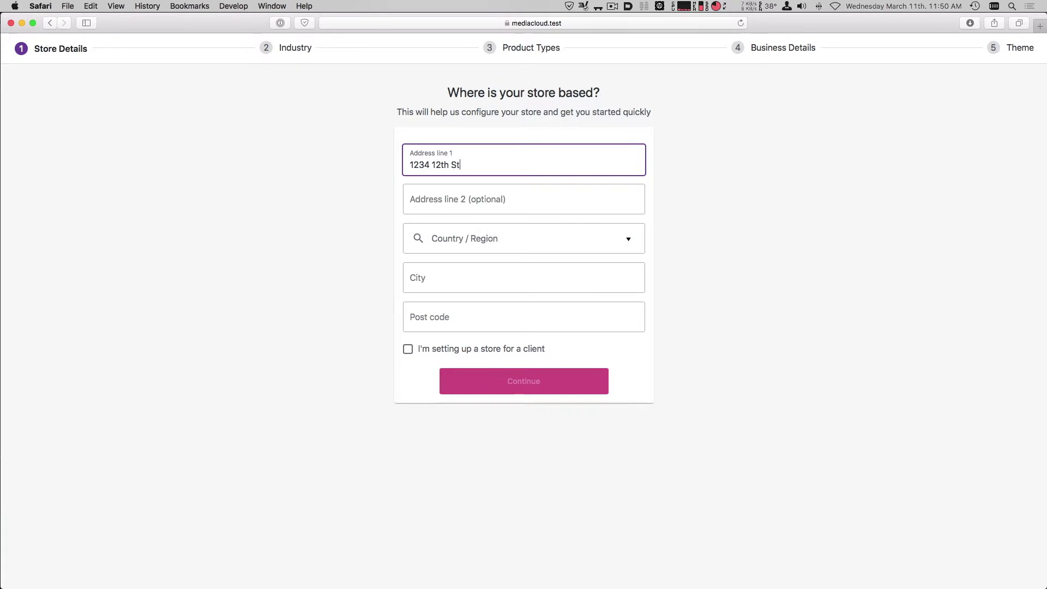
- Leave the second address line empty and set the store's country/region to United States (US) -- New York
key(Tab)
key(Tab)
text(New Yr)
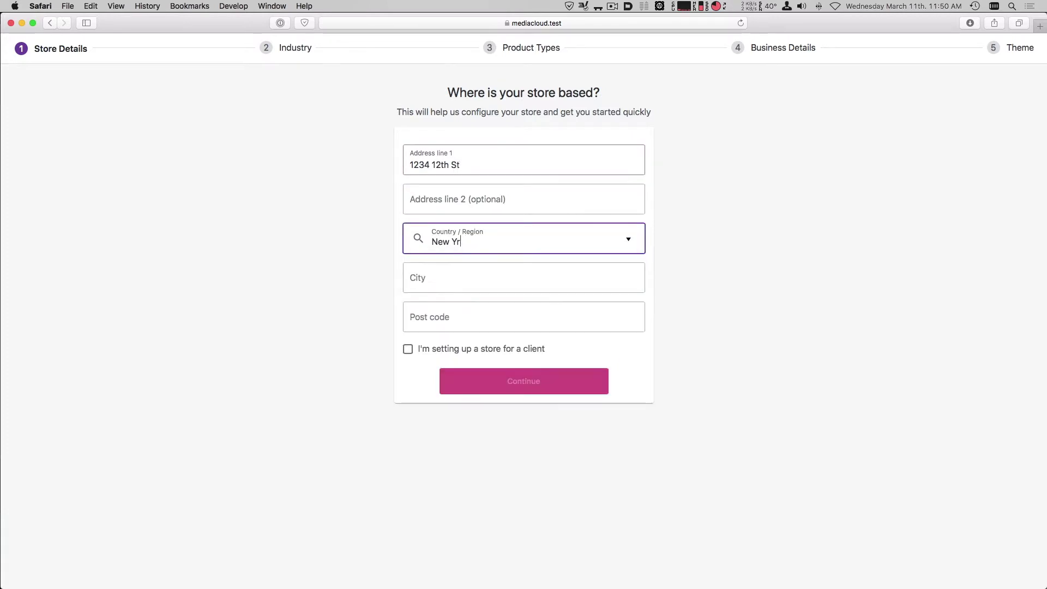
key(BackSpace)
text(or)
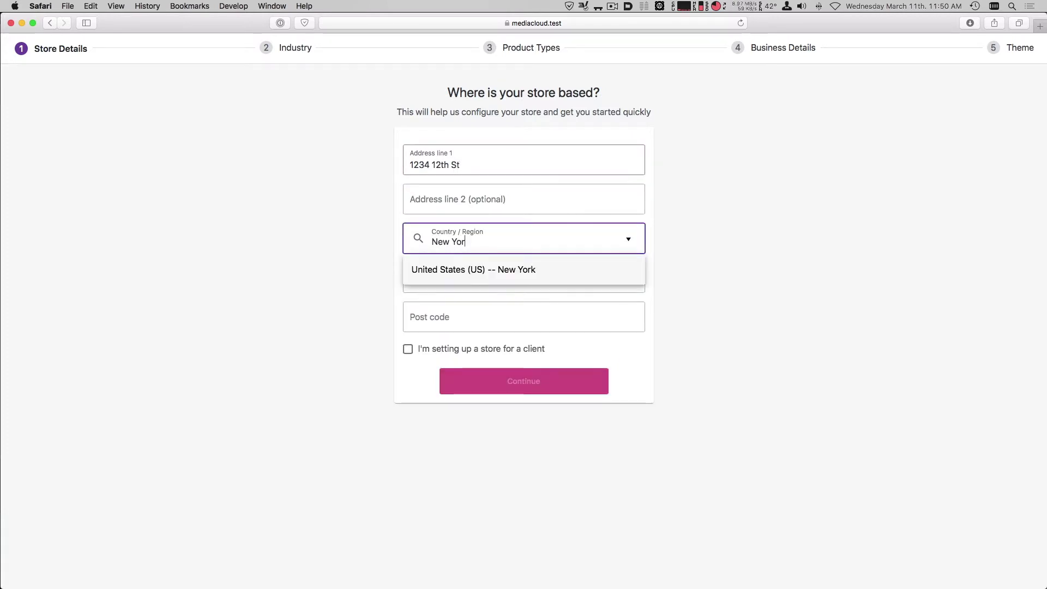
key(Return)
key(Tab)
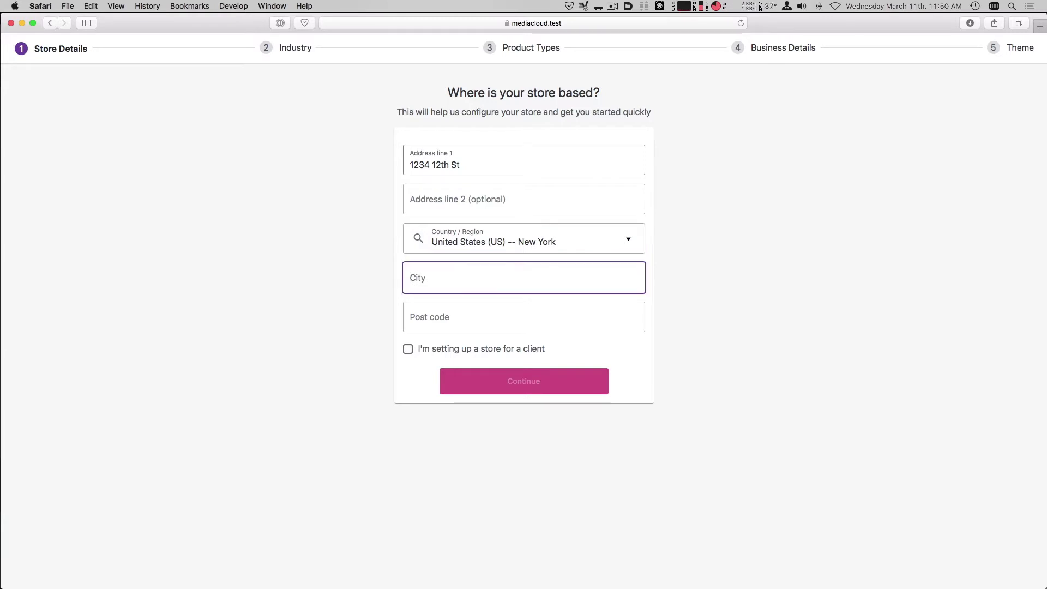
- Fill in the store's city and post code, and submit the store details
text(New York)
key(Tab)
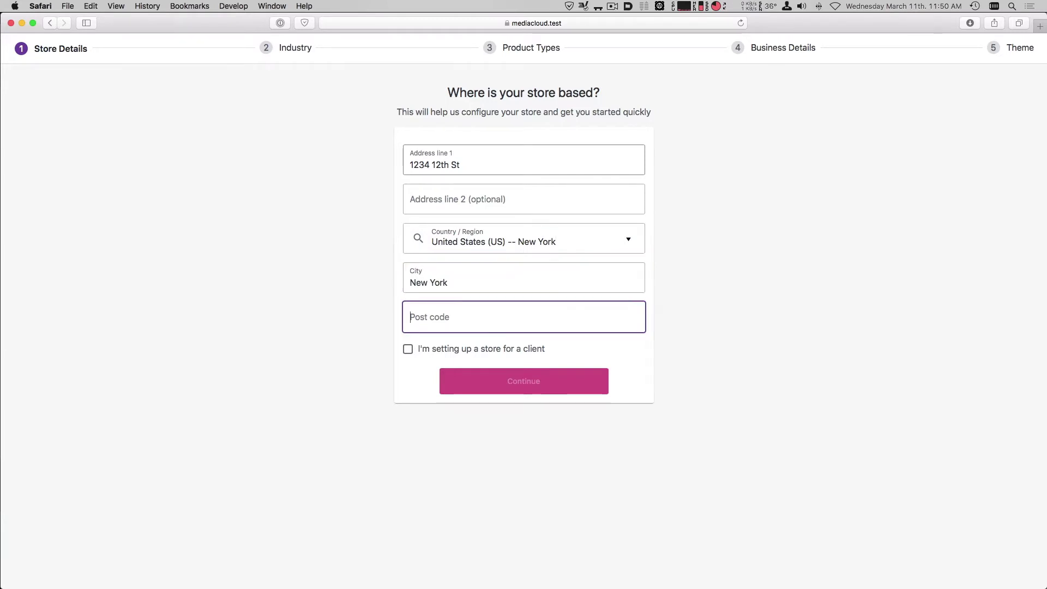
text(11215)
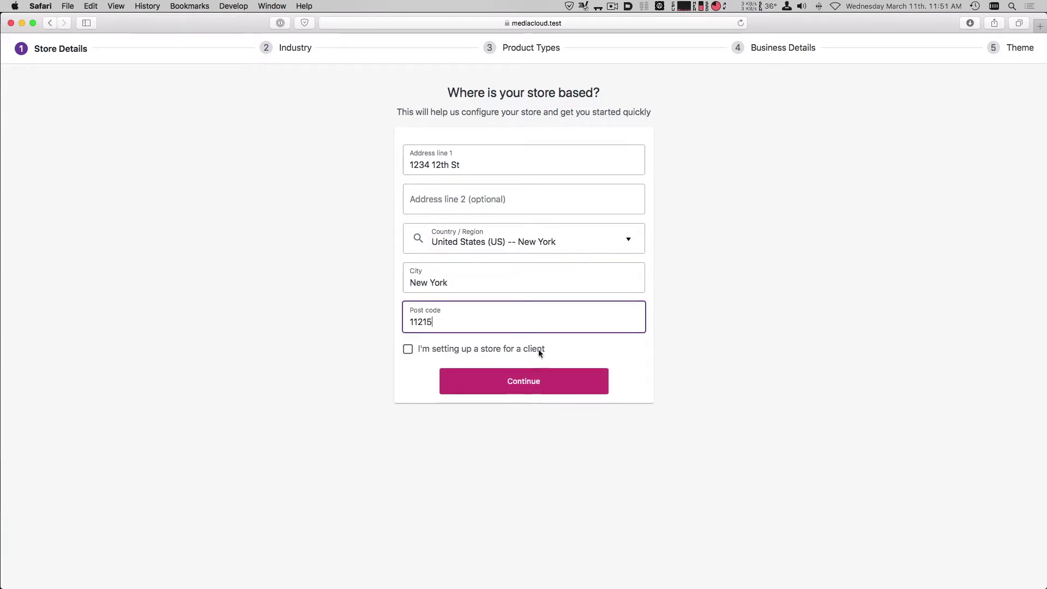
key(Return)
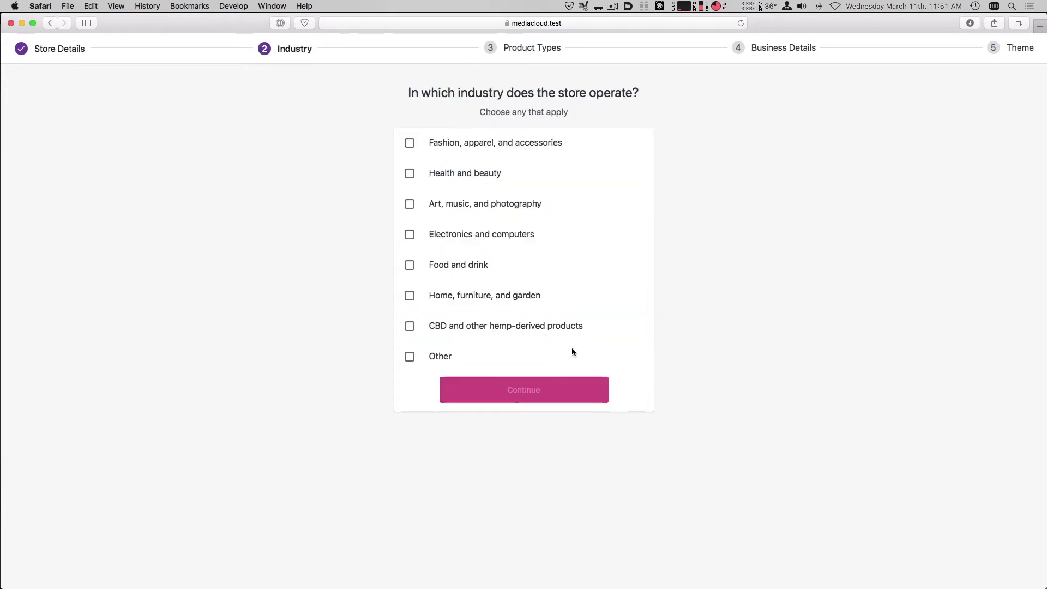
- Choose Other as the store's industry and Downloads as its product type, continuing to the business details
click(439, 358)
click(523, 423)
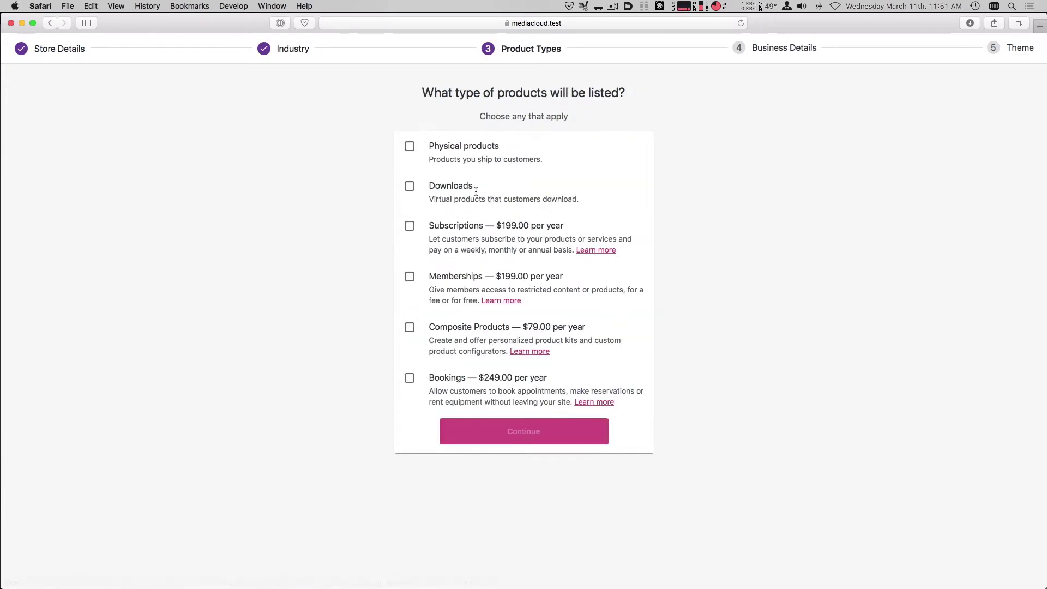
click(447, 187)
click(513, 431)
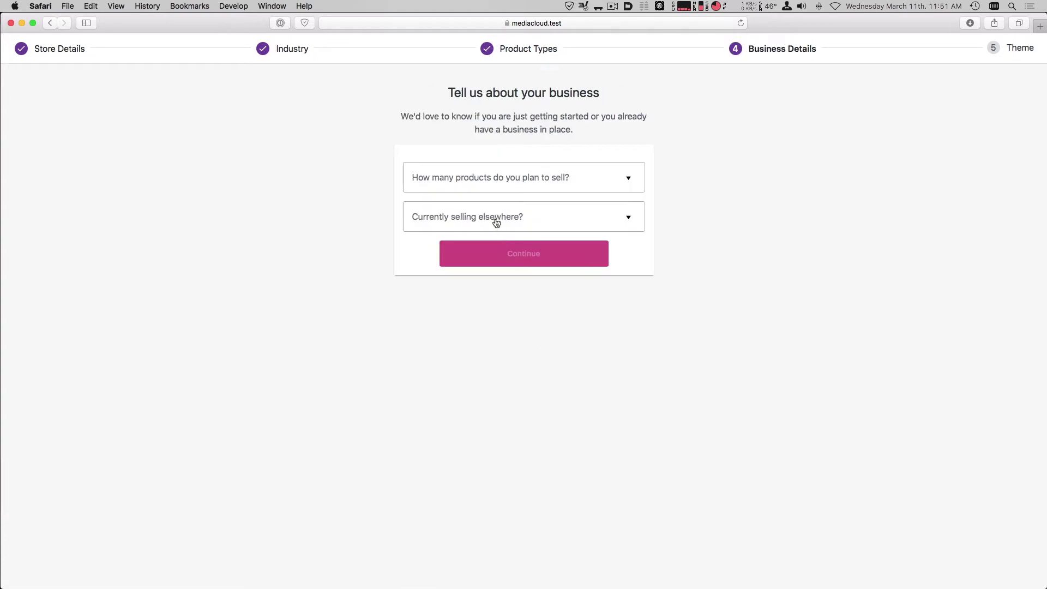
- Answer that there are no products yet and no selling elsewhere, and submit with the Facebook and Mailchimp options turned off
click(495, 186)
click(490, 209)
click(489, 217)
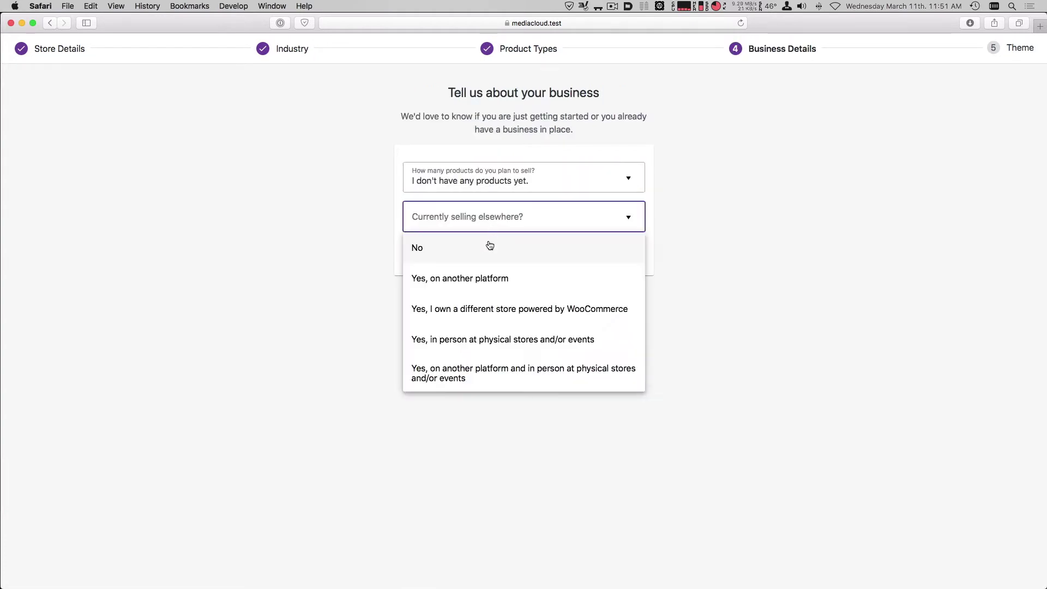
click(488, 245)
click(639, 326)
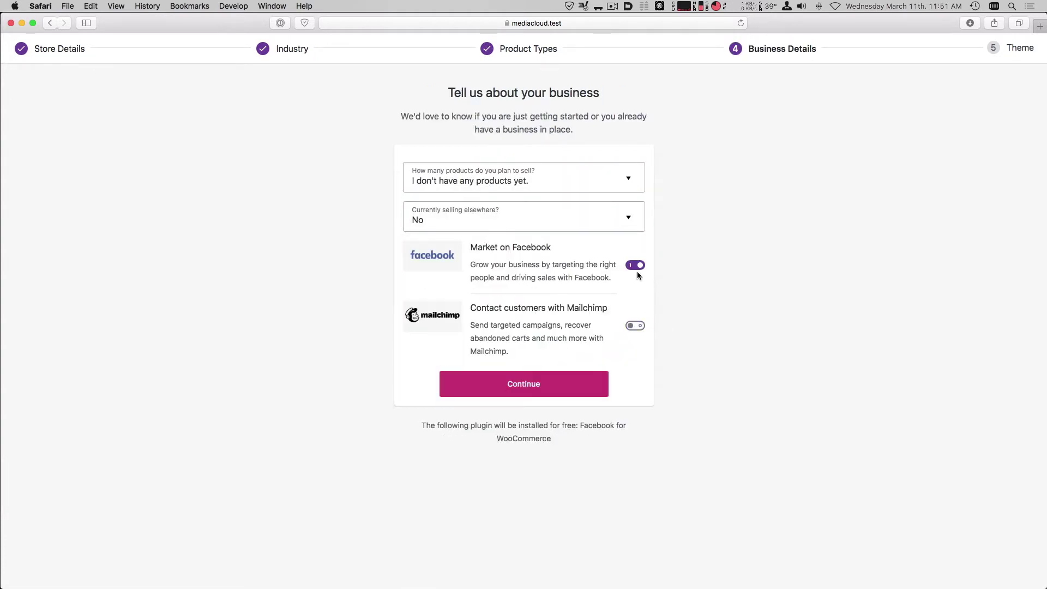
click(635, 266)
click(553, 391)
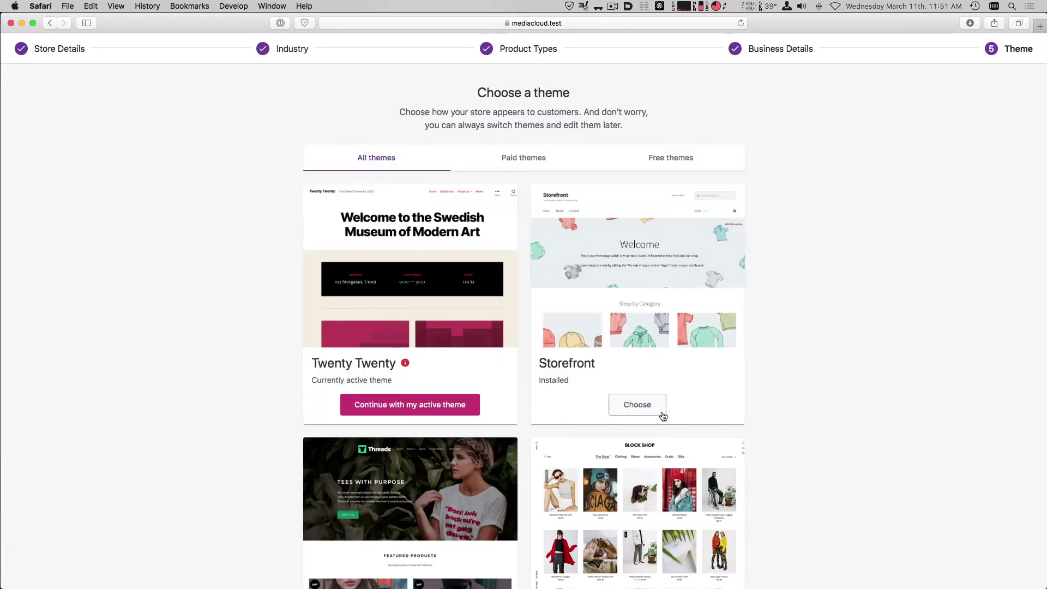
- Choose Storefront as the active theme and finish the store setup wizard
click(631, 410)
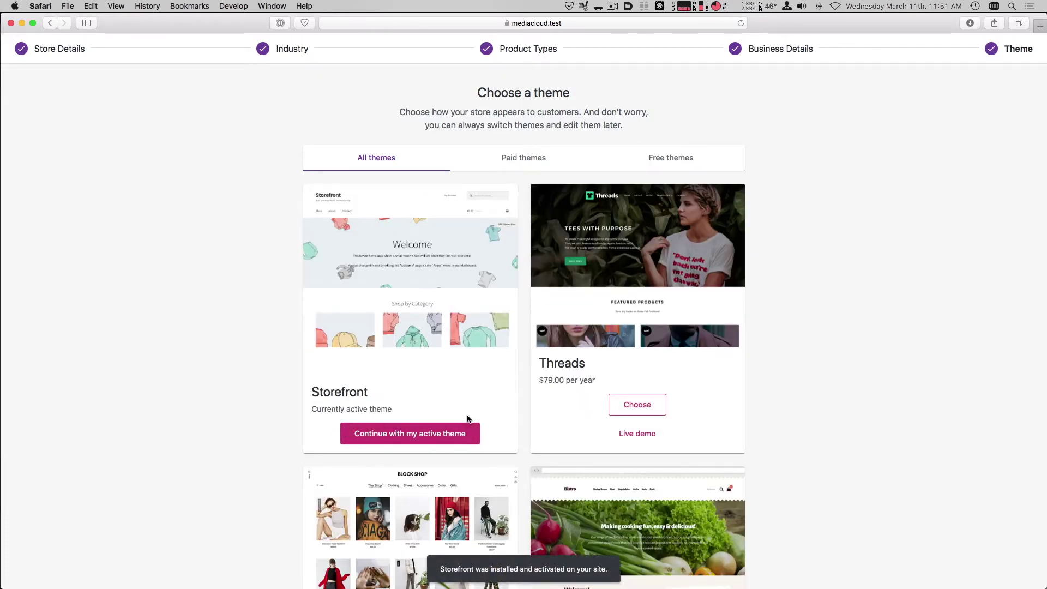
click(445, 431)
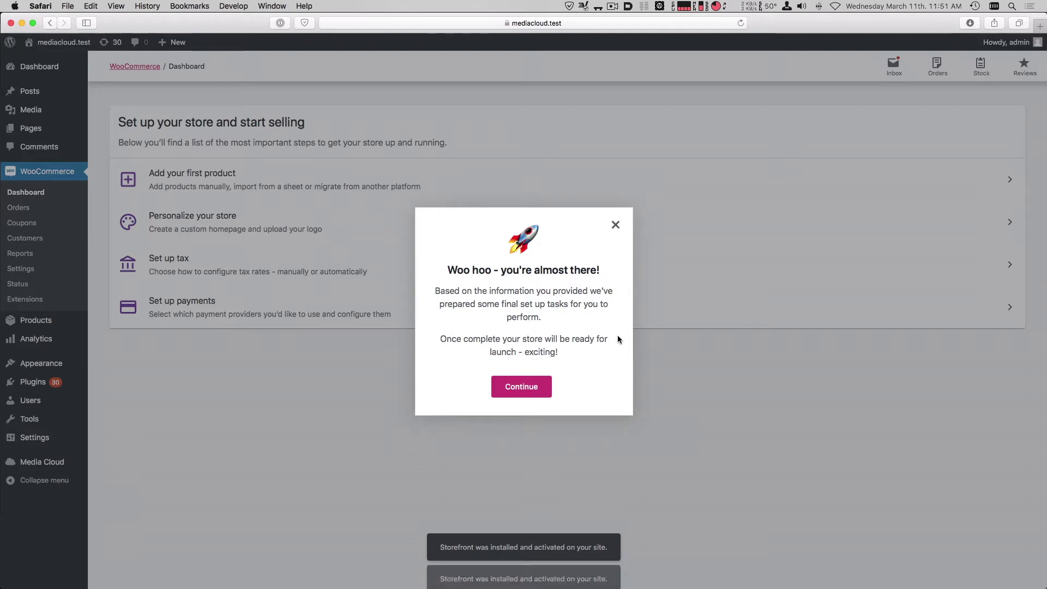
click(545, 386)
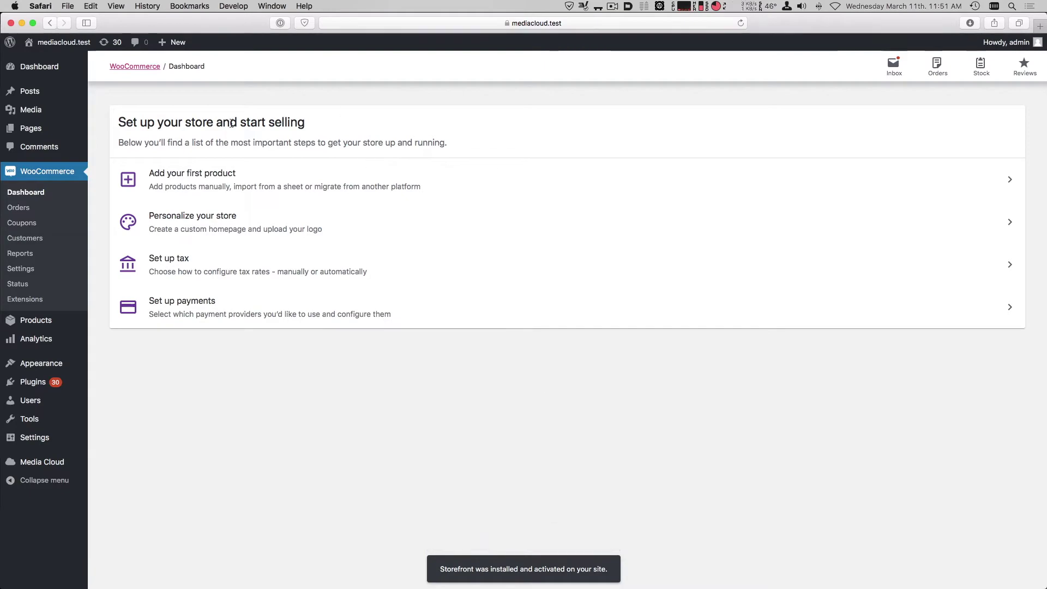
- Go to the Media Cloud features, dismiss the store design notice and open the Cloud Storage settings
mouse_move(82, 462)
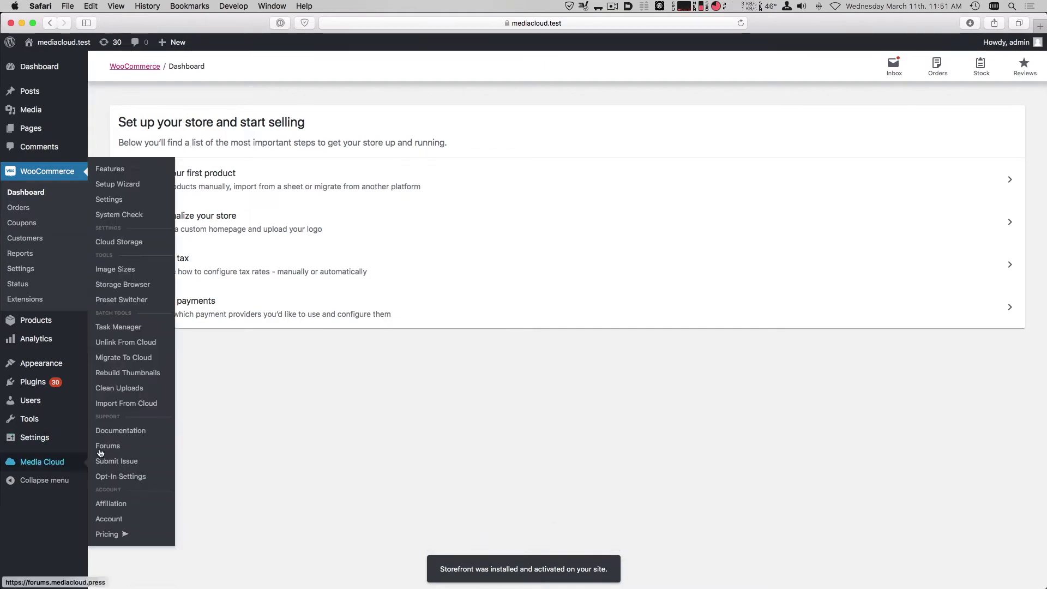
click(110, 168)
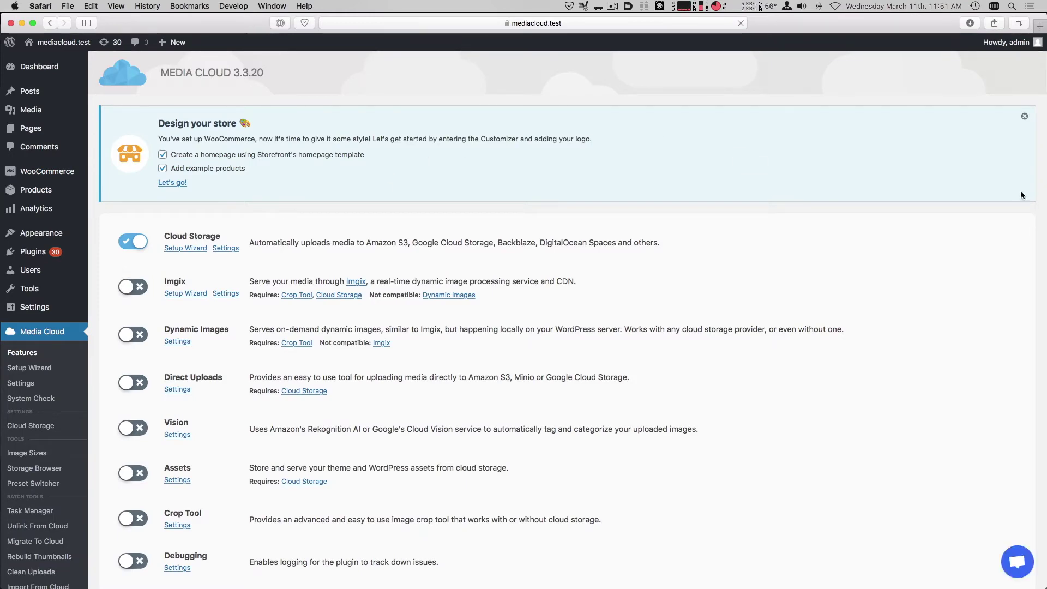
click(1024, 116)
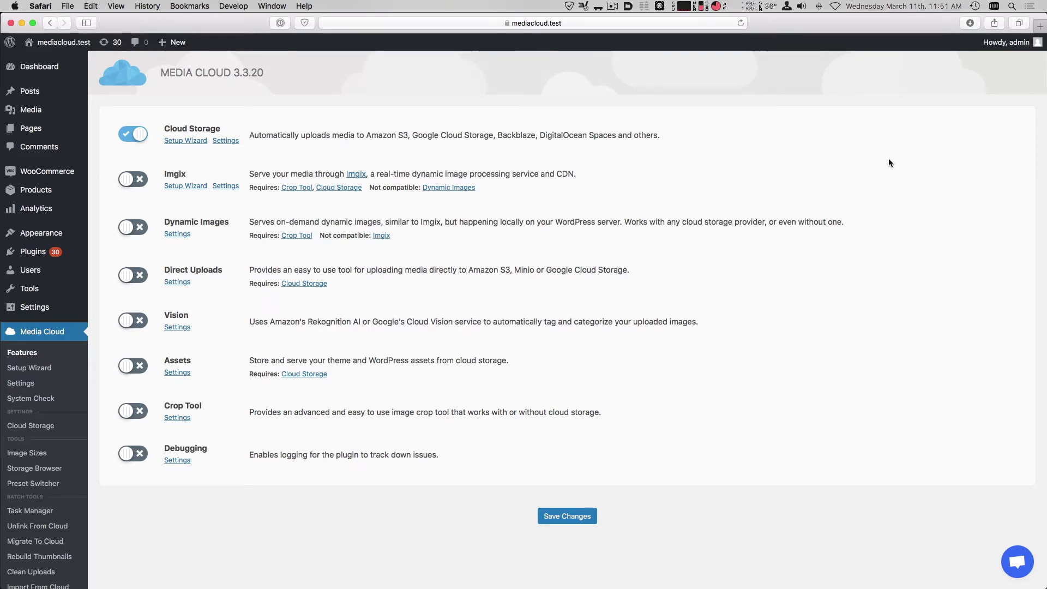
click(223, 140)
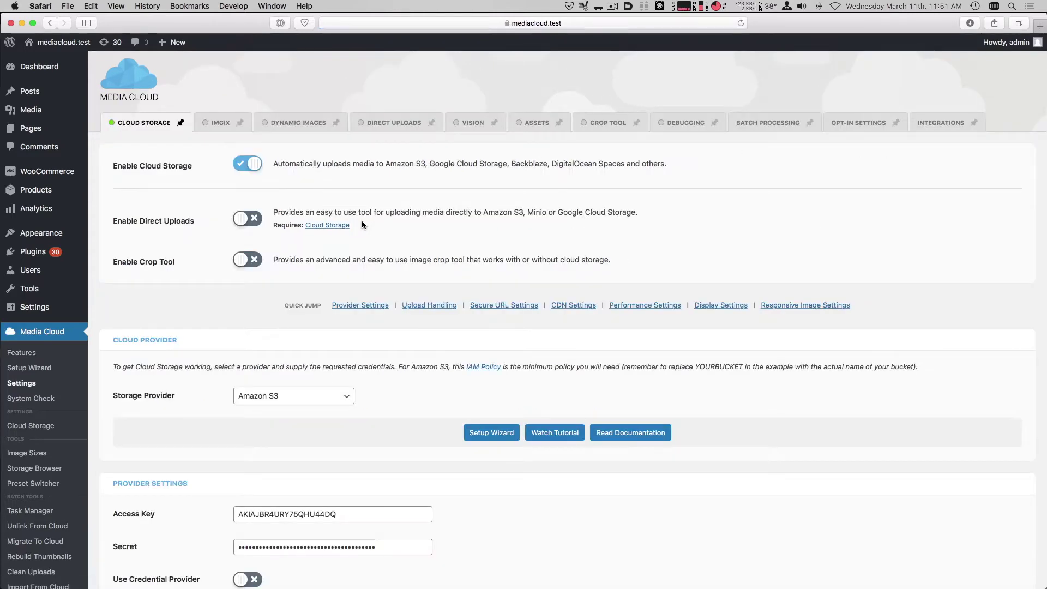
- Set Document Privacy to Private in the advanced privacy options for upload handling
scroll(361, 223, down, 10)
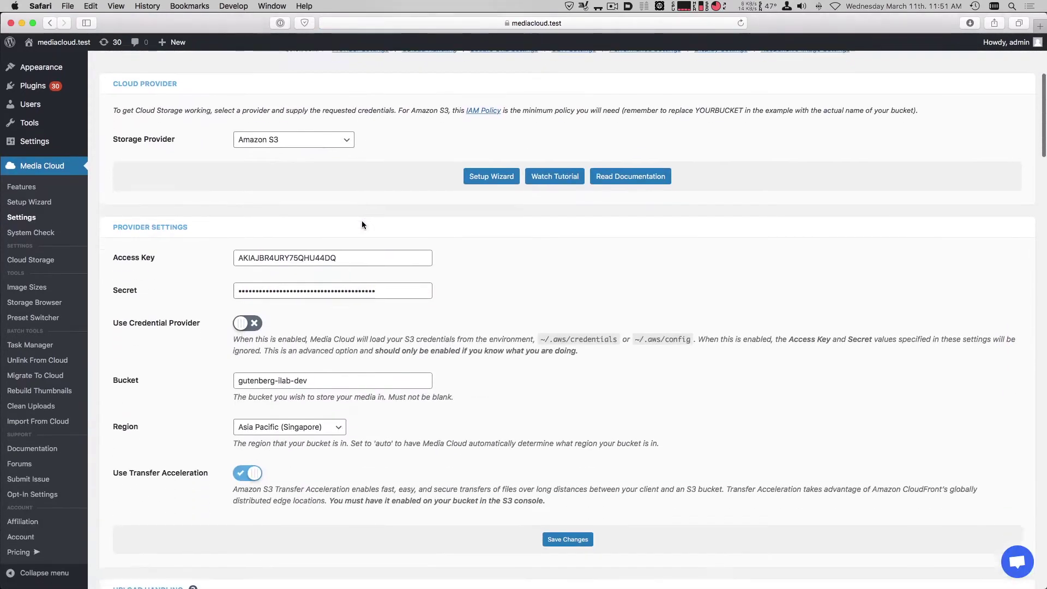
scroll(361, 220, down, 8)
scroll(384, 159, up, 3)
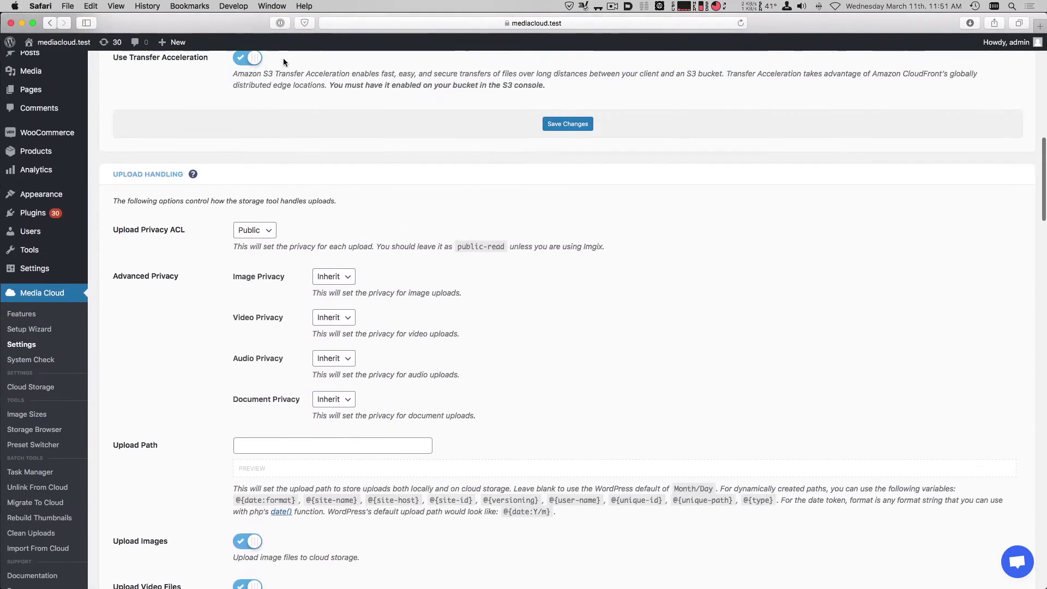
scroll(382, 177, down, 2)
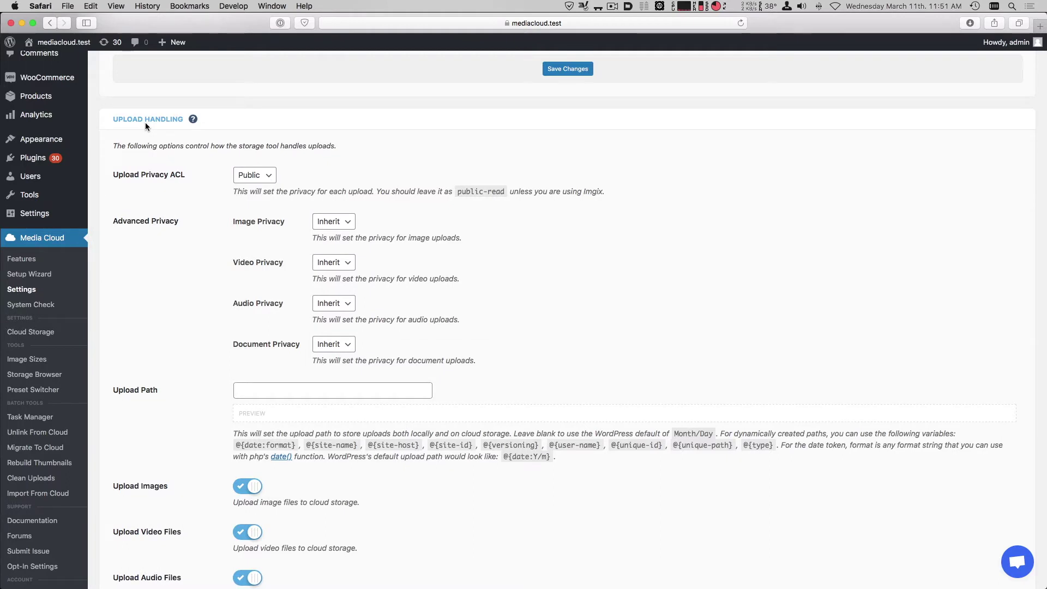
scroll(145, 122, down, 2)
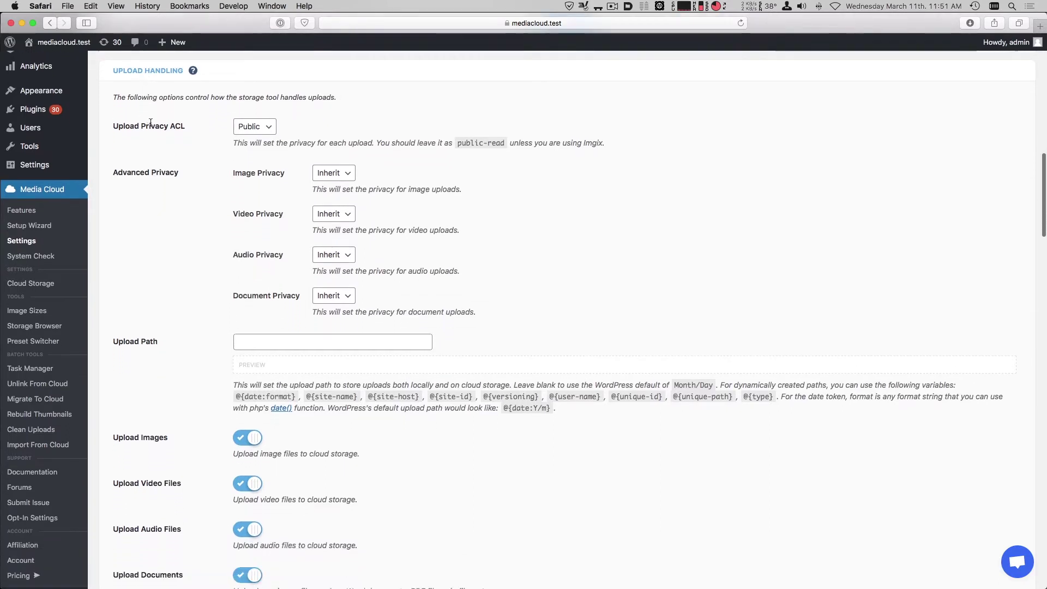
click(333, 295)
click(333, 317)
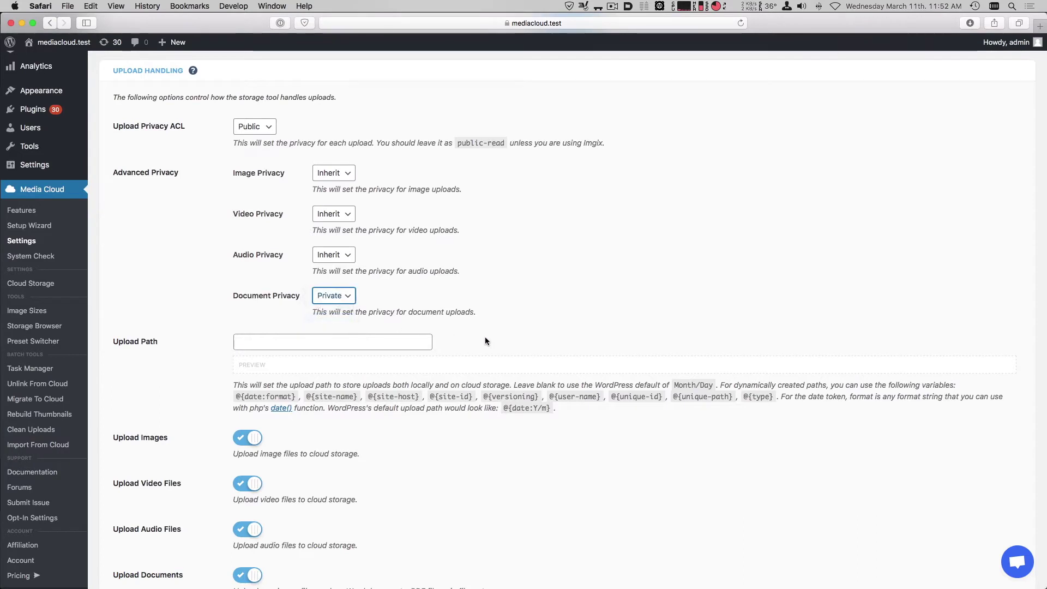
- Turn on pre-signing for document URLs with a document URL expiration of 2 minutes, and save the Cloud Storage settings
scroll(502, 339, up, 2)
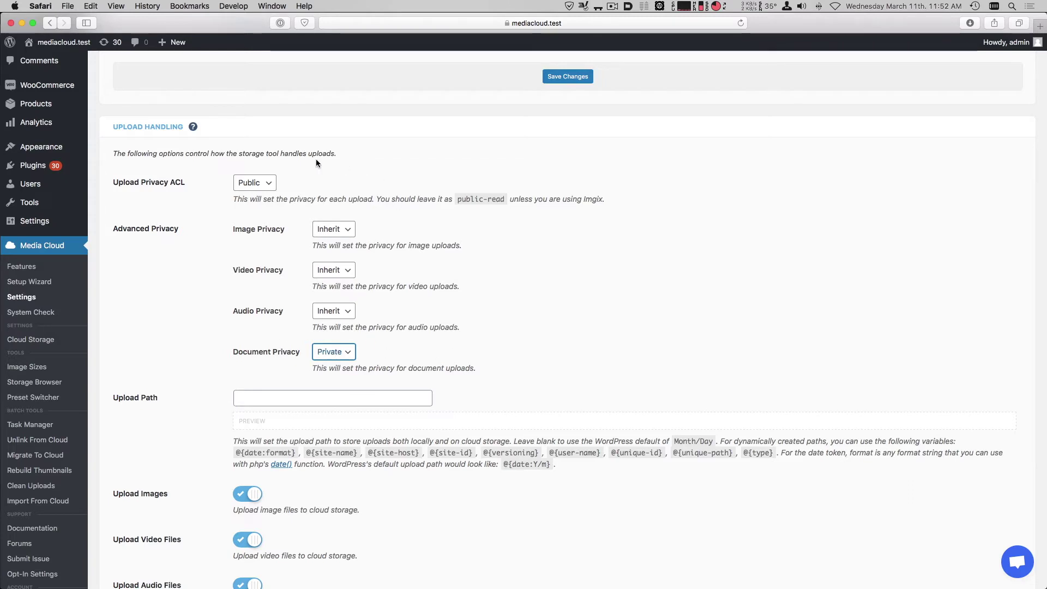
scroll(368, 312, down, 10)
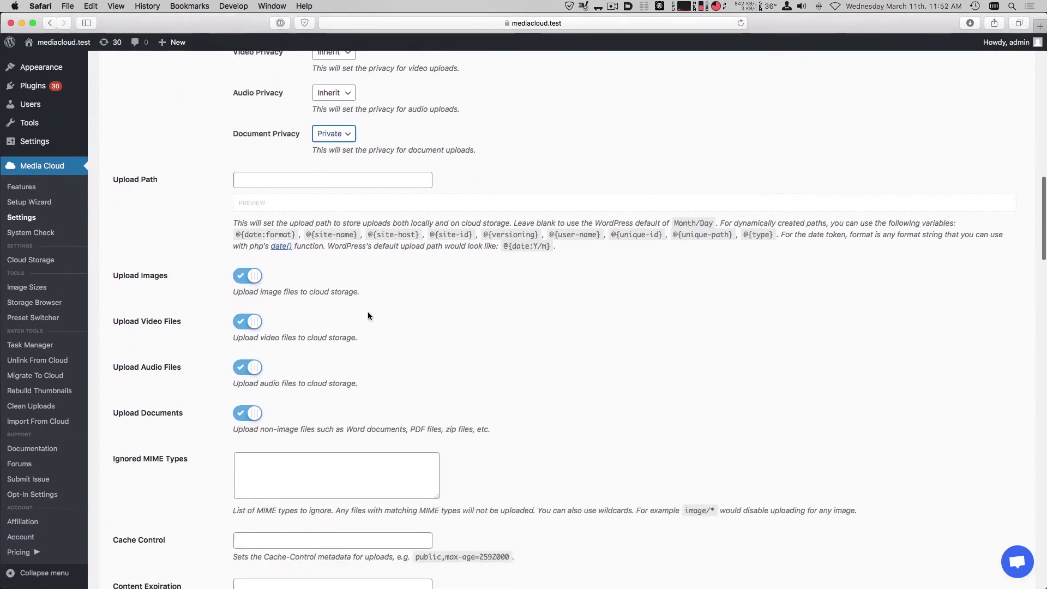
scroll(367, 312, up, 9)
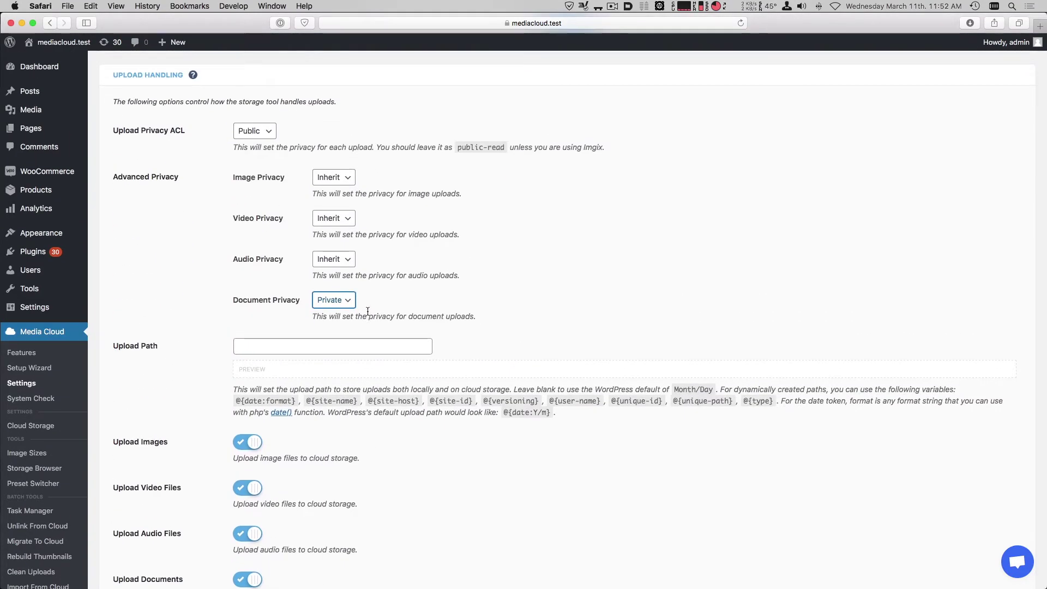
scroll(368, 311, down, 4)
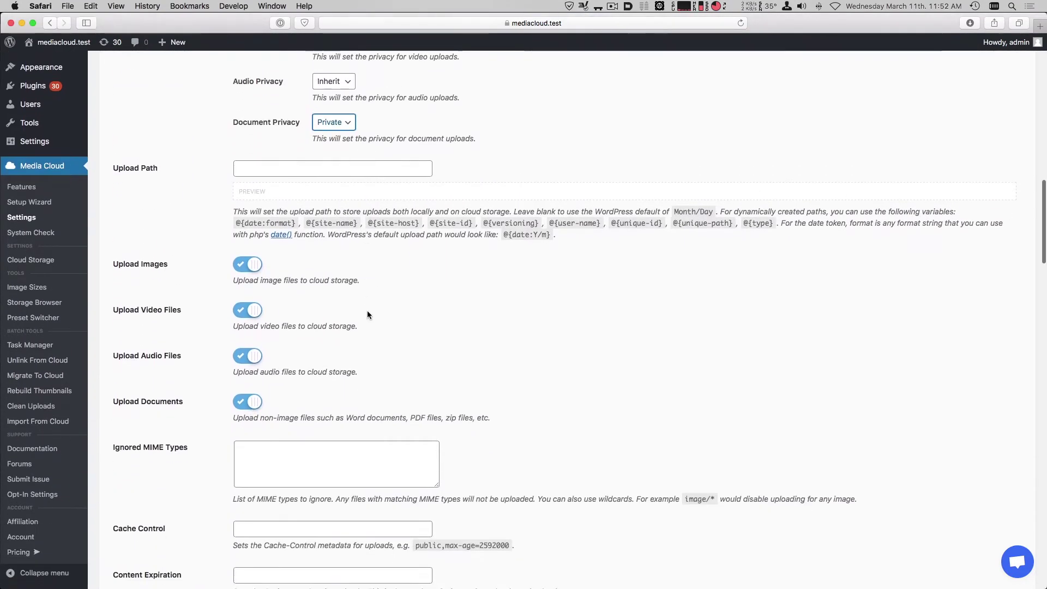
scroll(368, 309, down, 18)
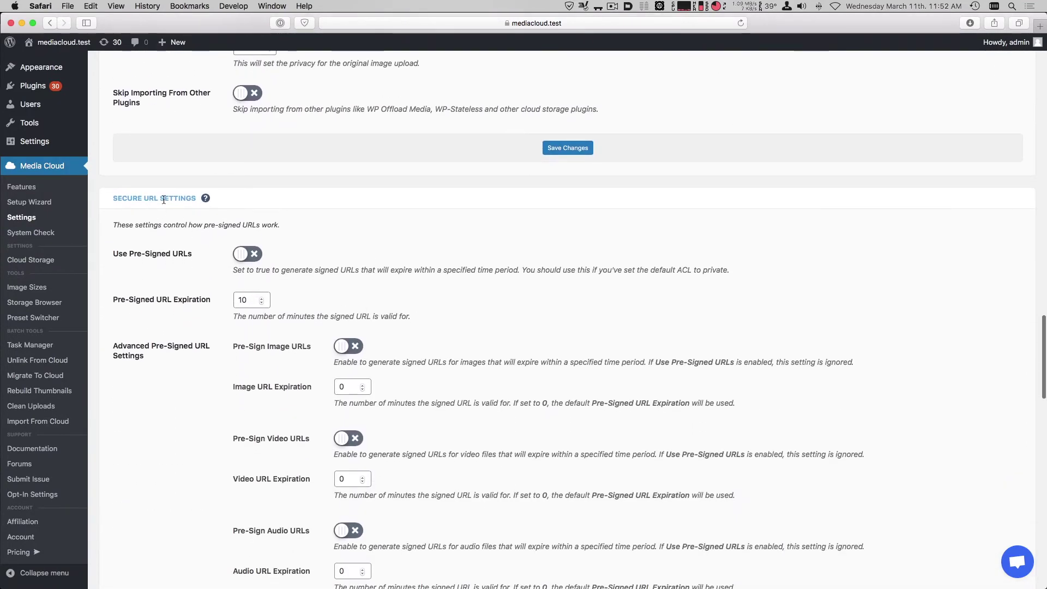
scroll(165, 260, down, 2)
scroll(166, 257, down, 3)
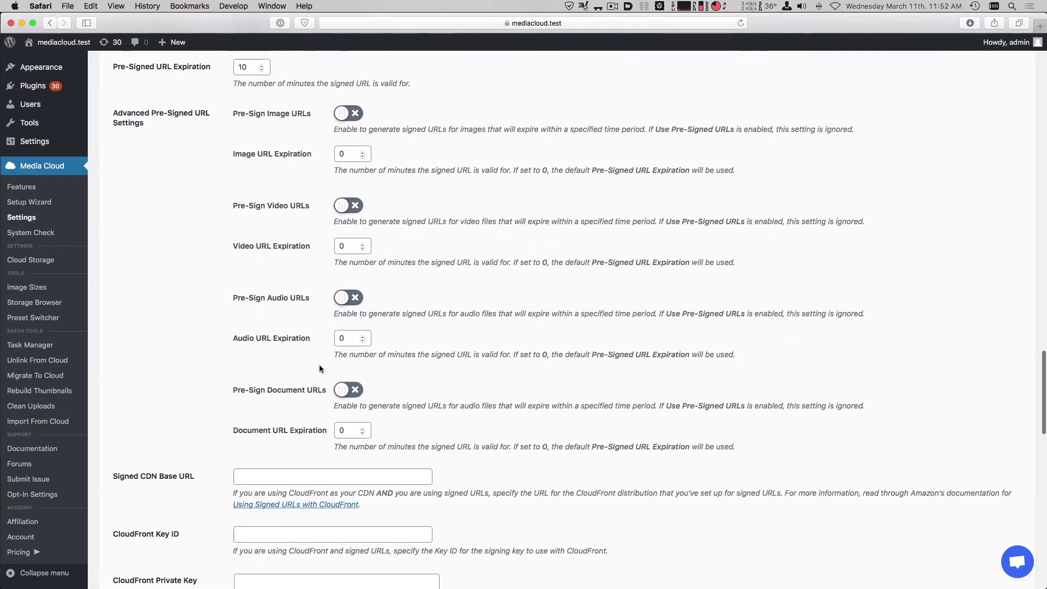
click(349, 389)
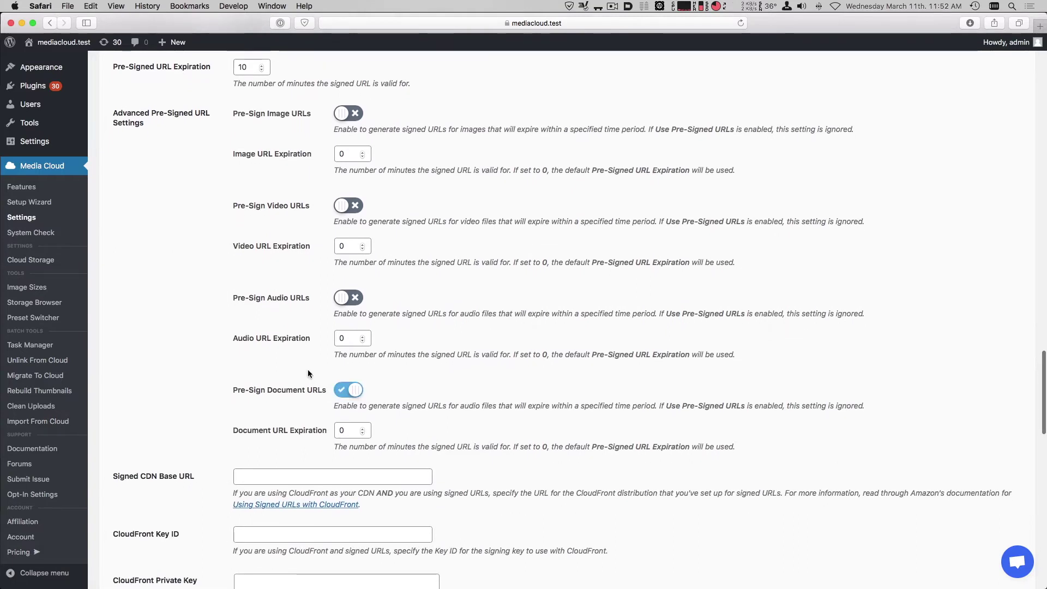
click(363, 429)
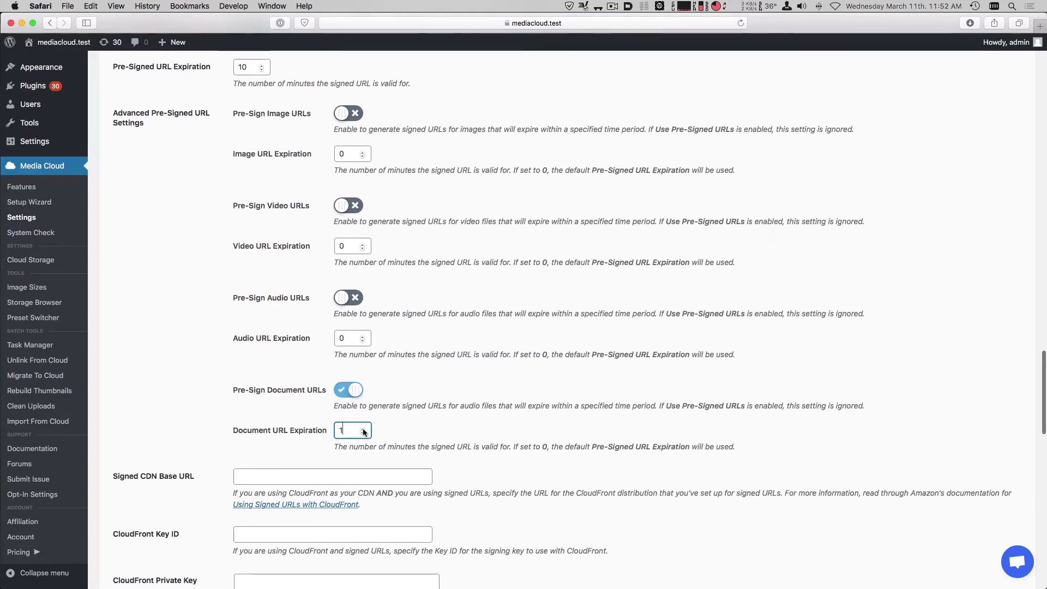
click(434, 433)
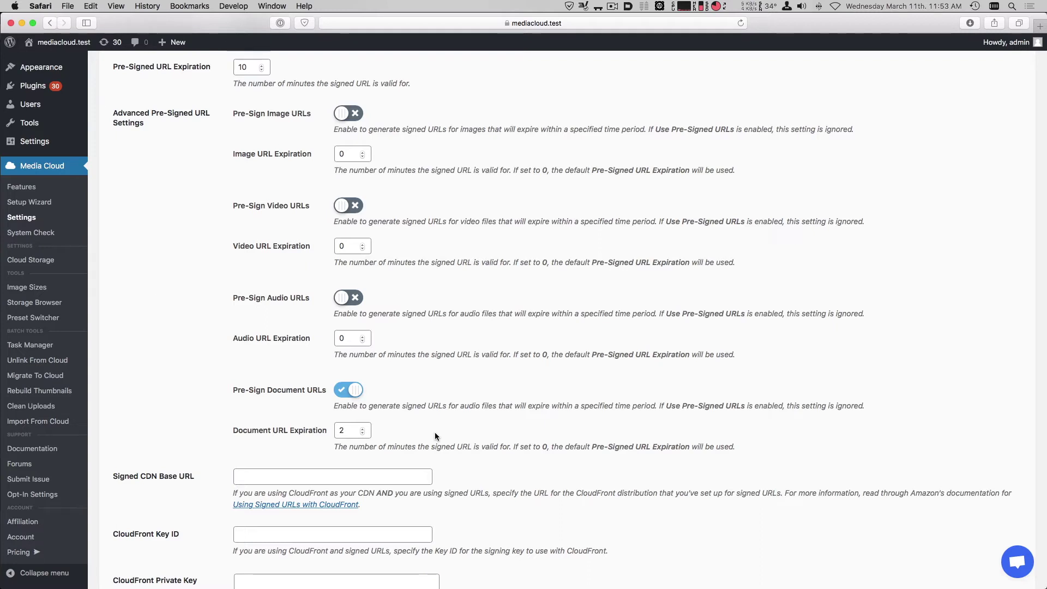
scroll(434, 432, down, 5)
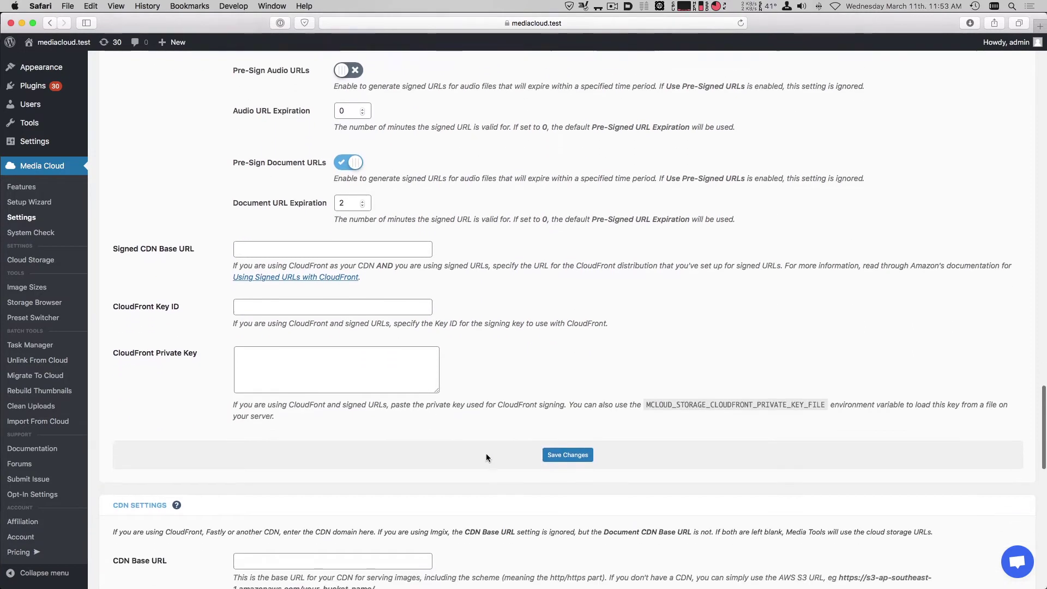
click(547, 441)
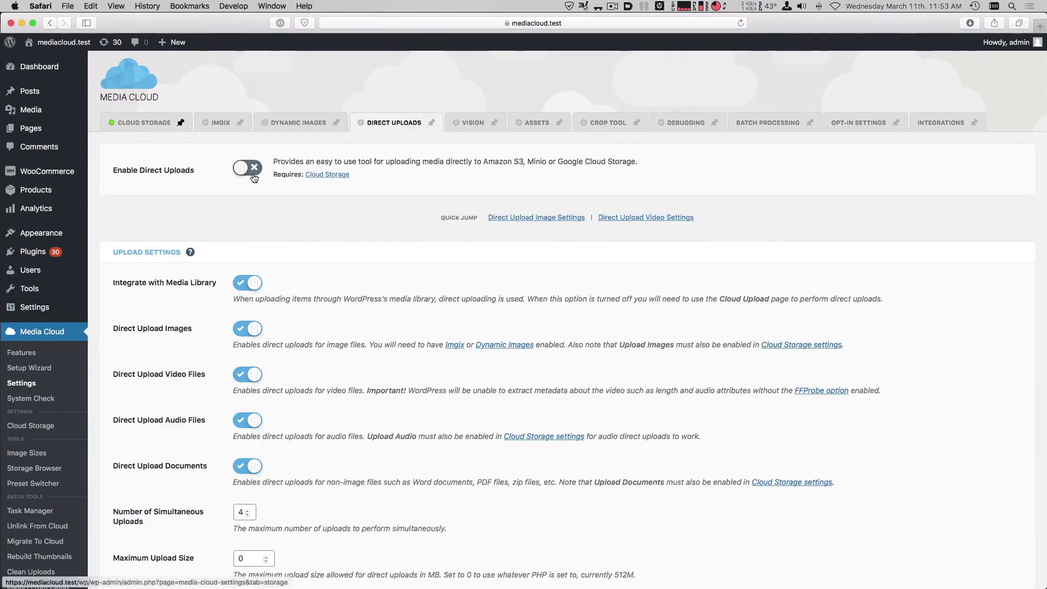
- Enable Direct Uploads with direct uploading of images, video files and audio files turned off, and save the changes
click(248, 167)
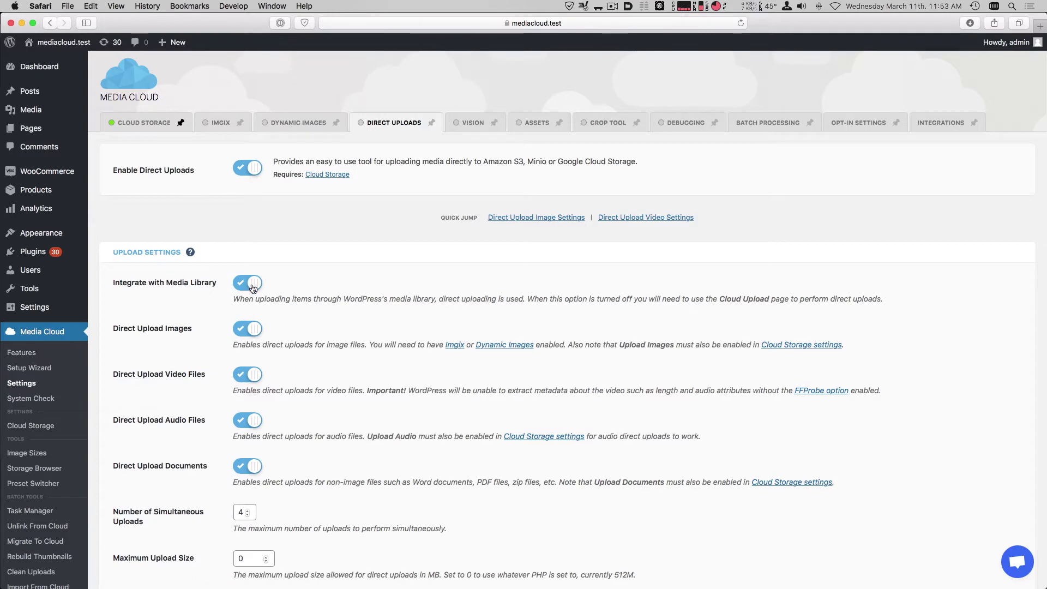
click(248, 328)
click(246, 375)
click(247, 421)
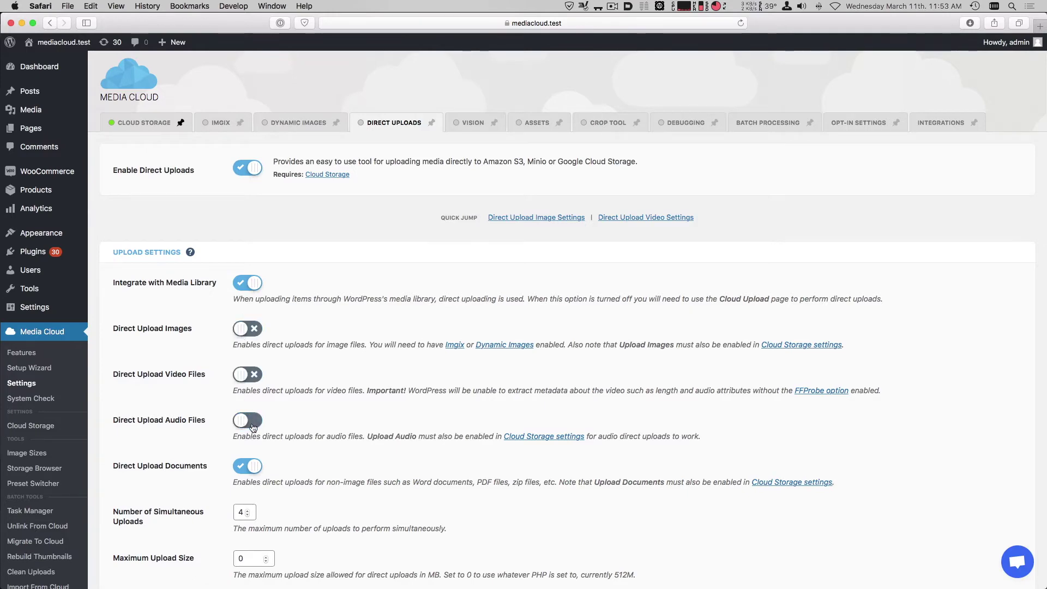
scroll(240, 382, down, 5)
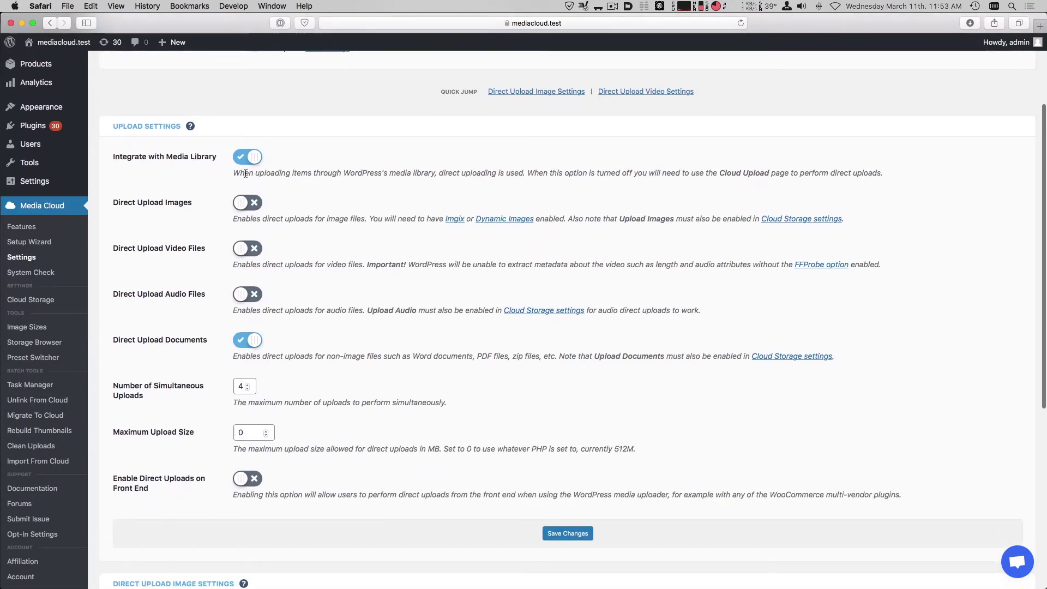
scroll(297, 219, up, 5)
scroll(289, 281, down, 4)
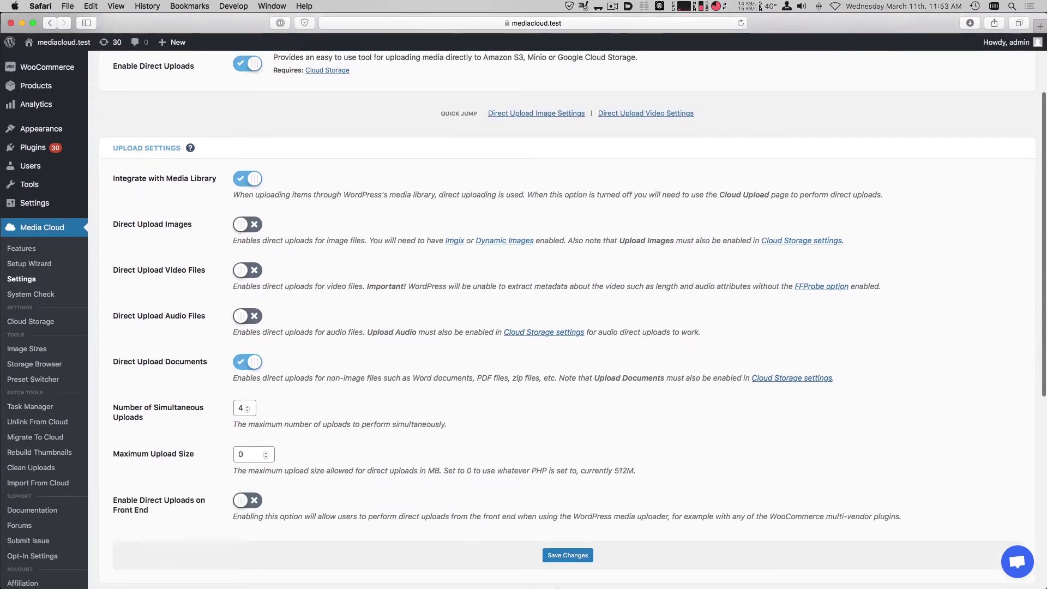
click(568, 555)
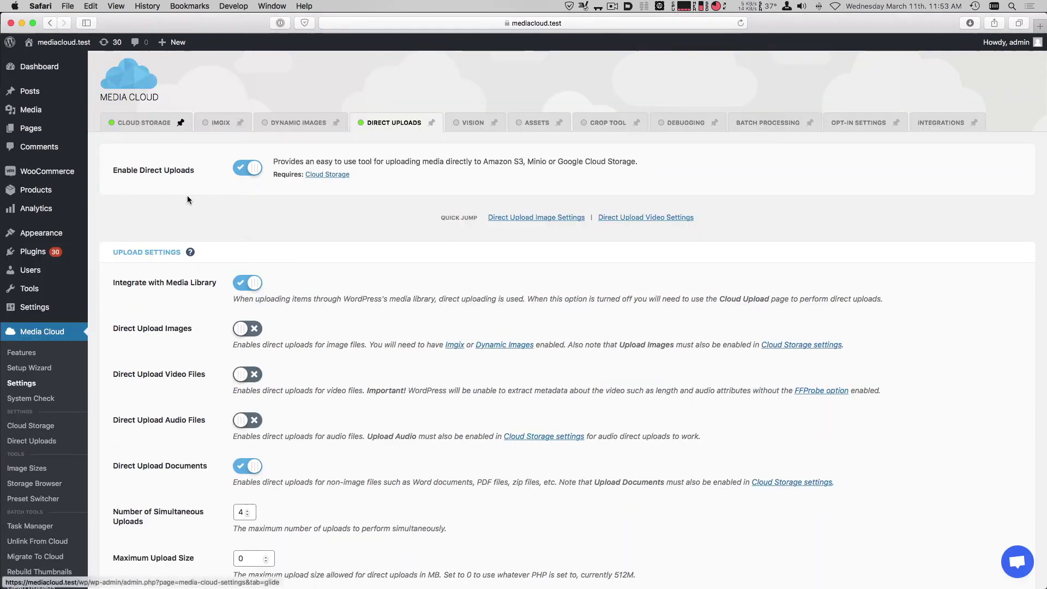
- Open the Media Library and upload the ilab-media-tools-free.3.3.2 zip file to it
mouse_move(33, 110)
click(106, 110)
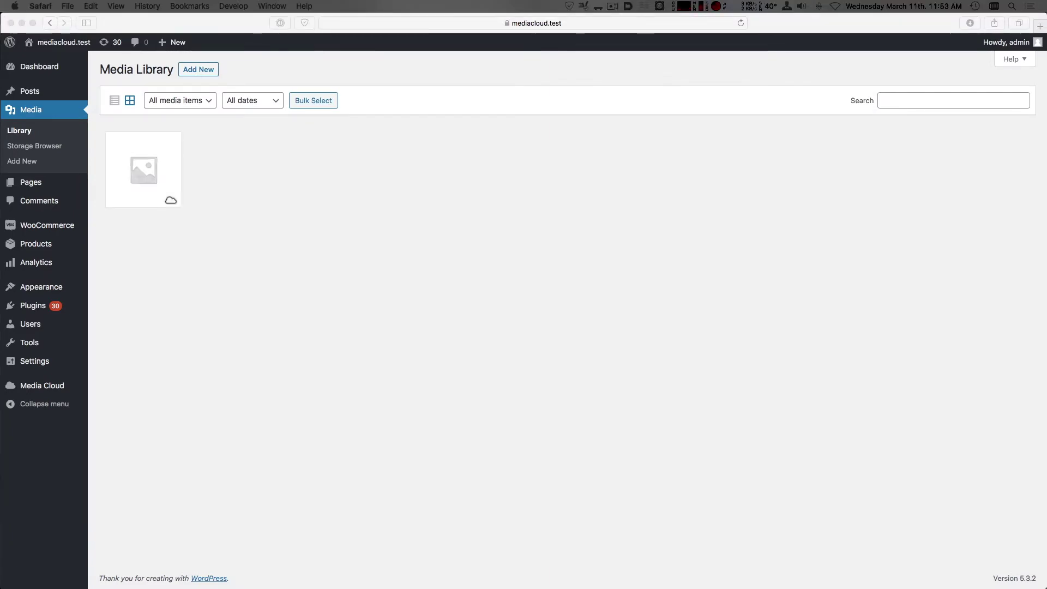
drag(1046, 359, 603, 350)
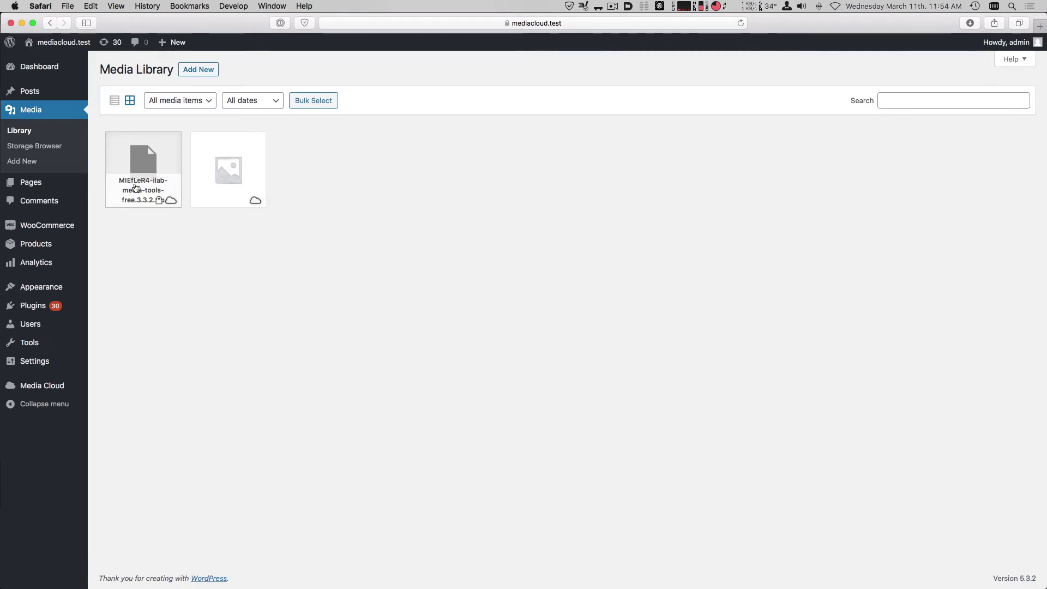
- Examine the uploaded zip's attachment details and its full link, and check its status icons in the Media Library
click(135, 188)
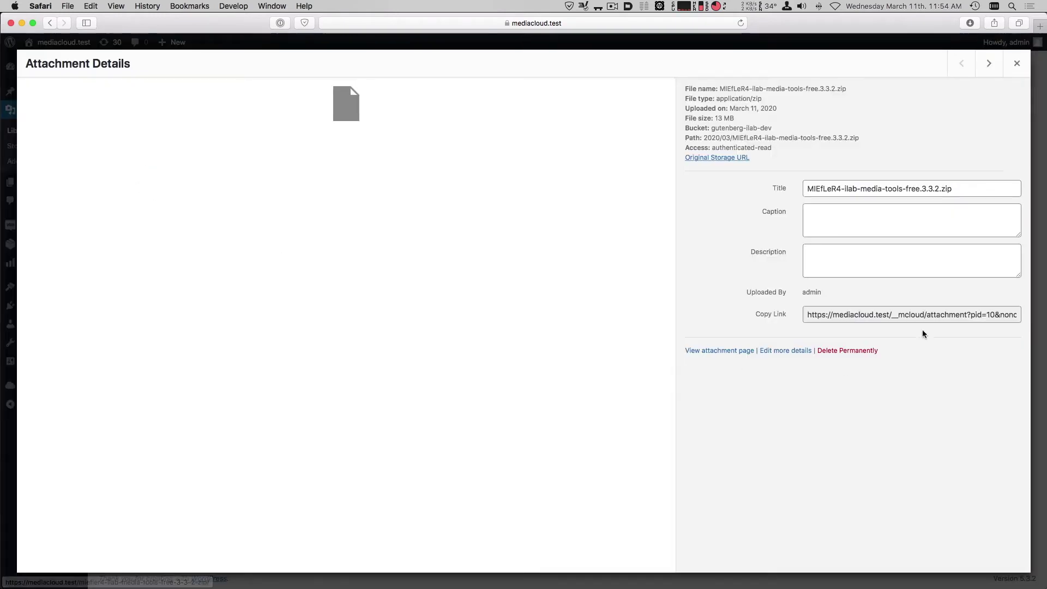
click(860, 311)
drag(826, 315, 975, 318)
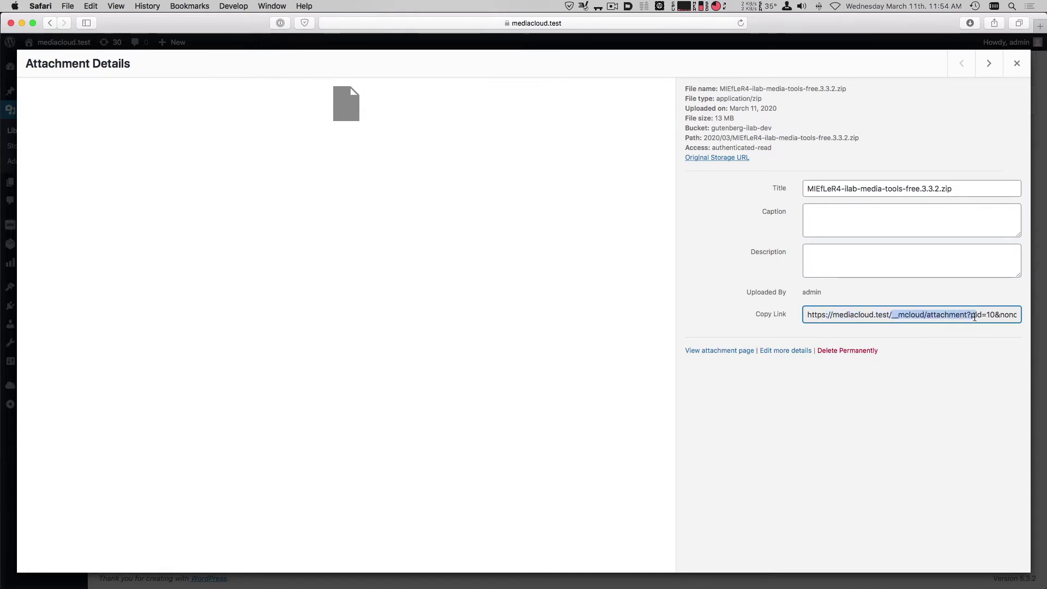
click(837, 315)
triple_click(810, 316)
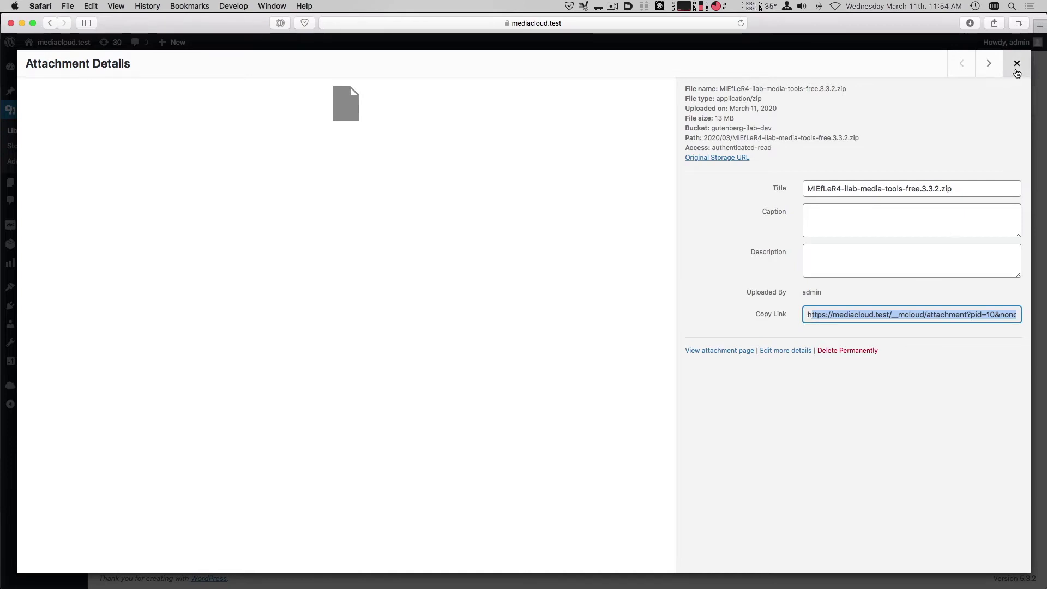
click(826, 316)
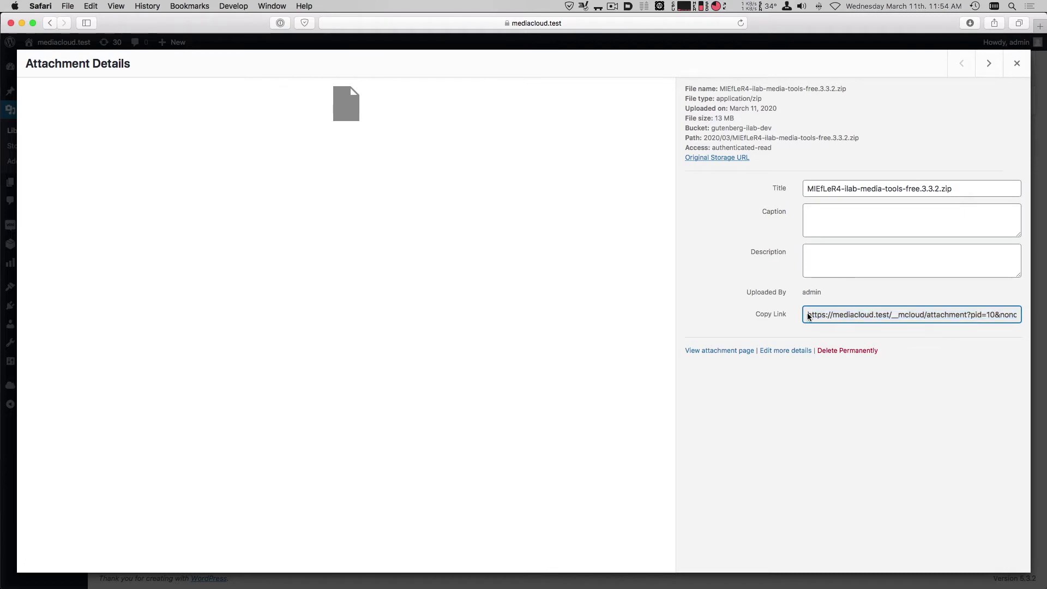
drag(809, 316, 634, 283)
key(super+Right)
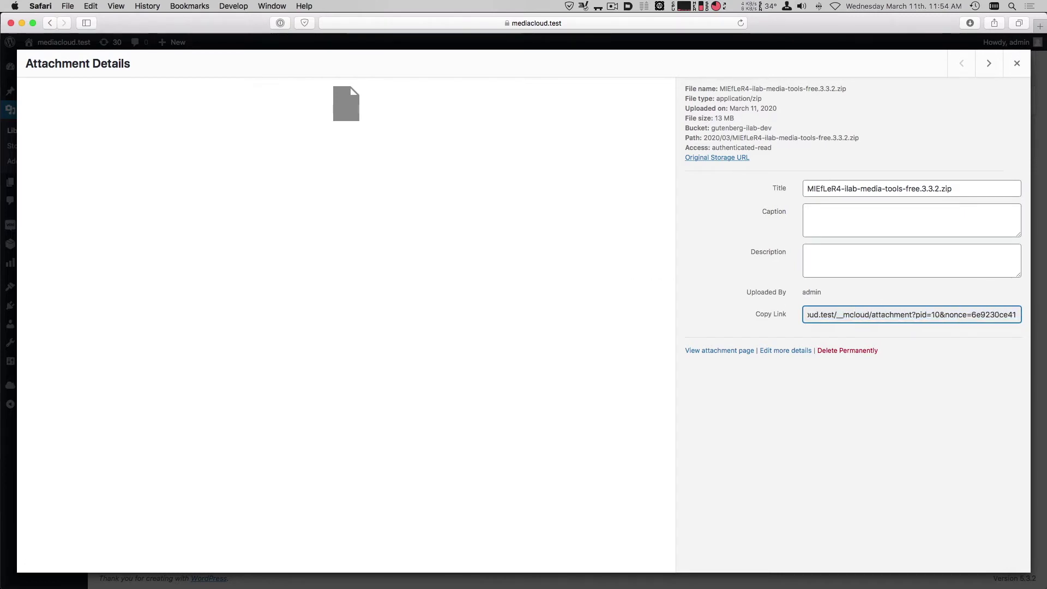
drag(1038, 317, 826, 332)
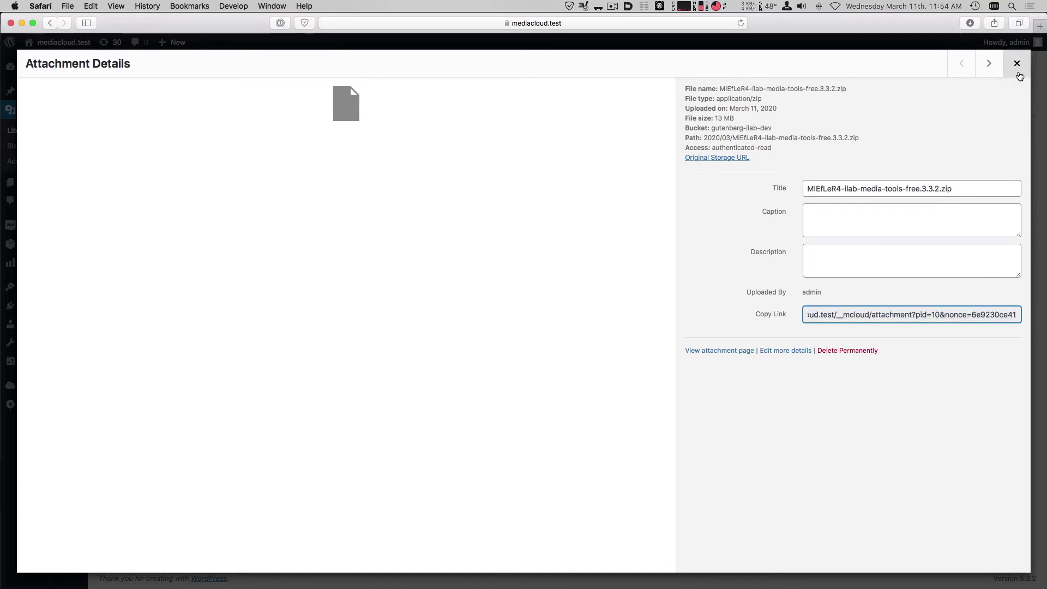
click(1015, 66)
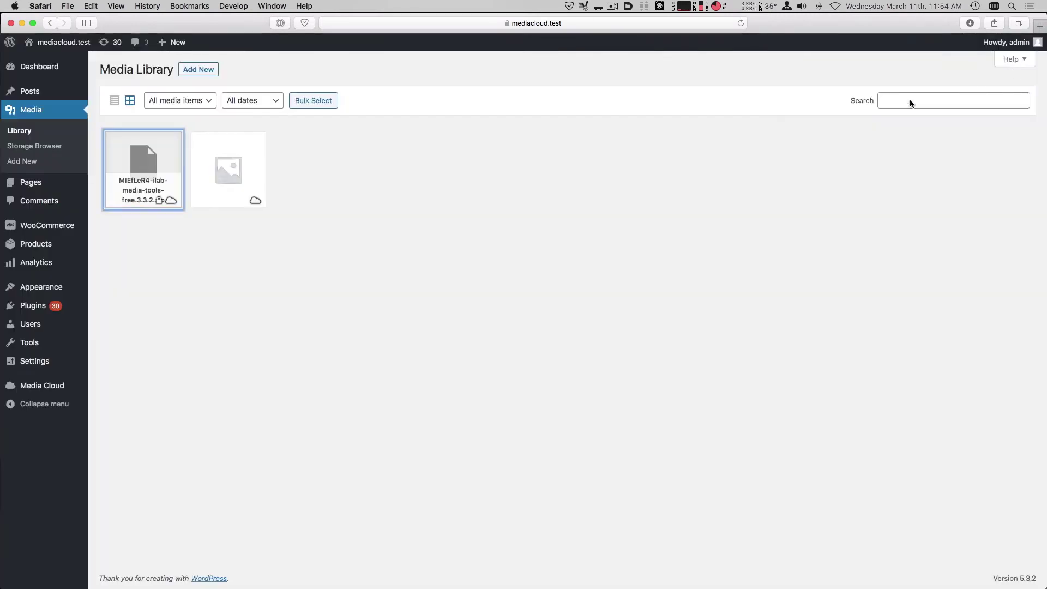
click(242, 259)
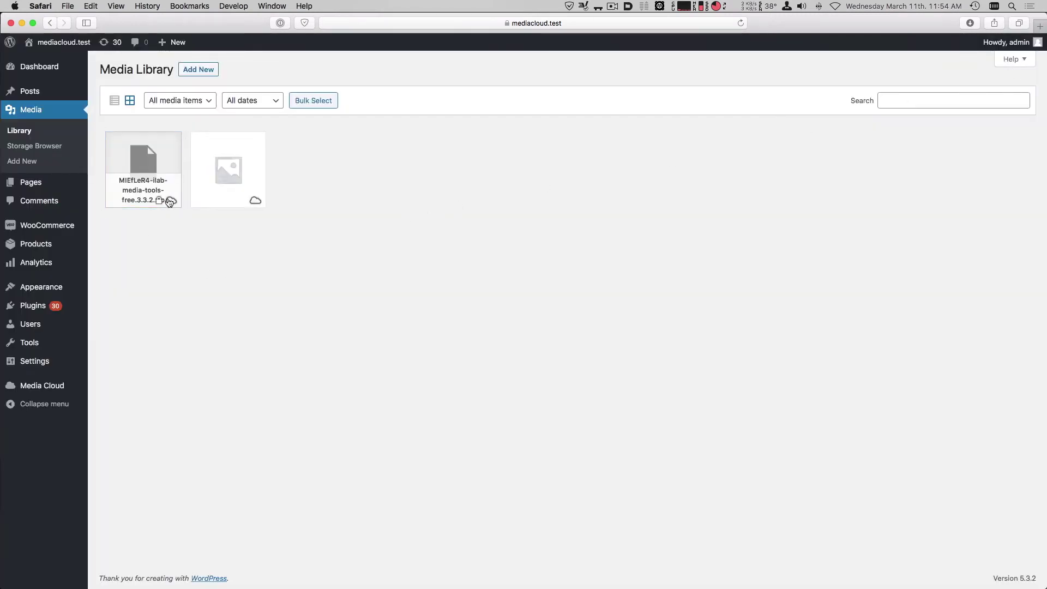
mouse_move(170, 202)
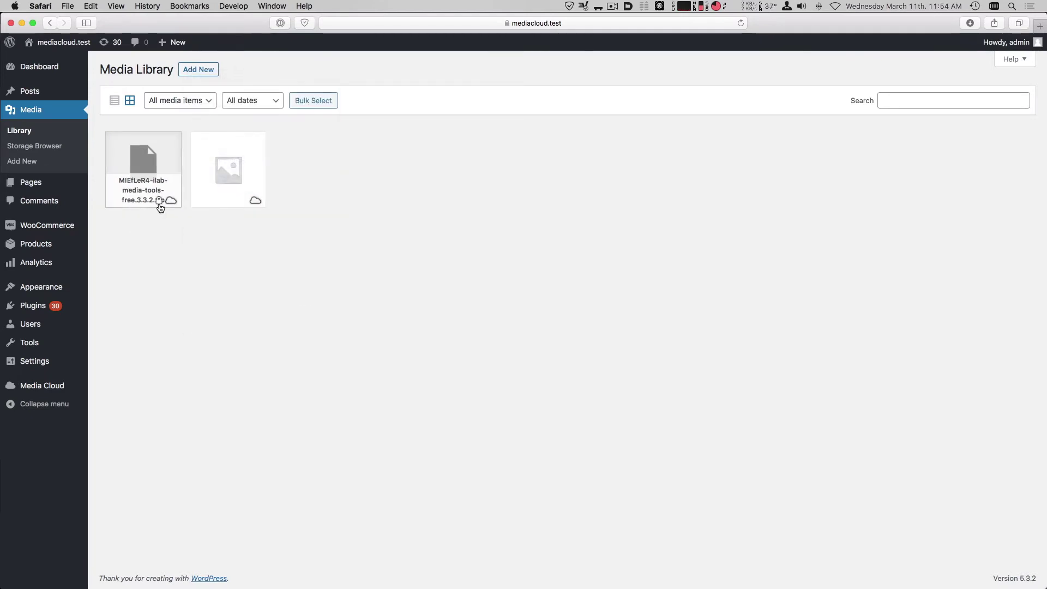
mouse_move(77, 384)
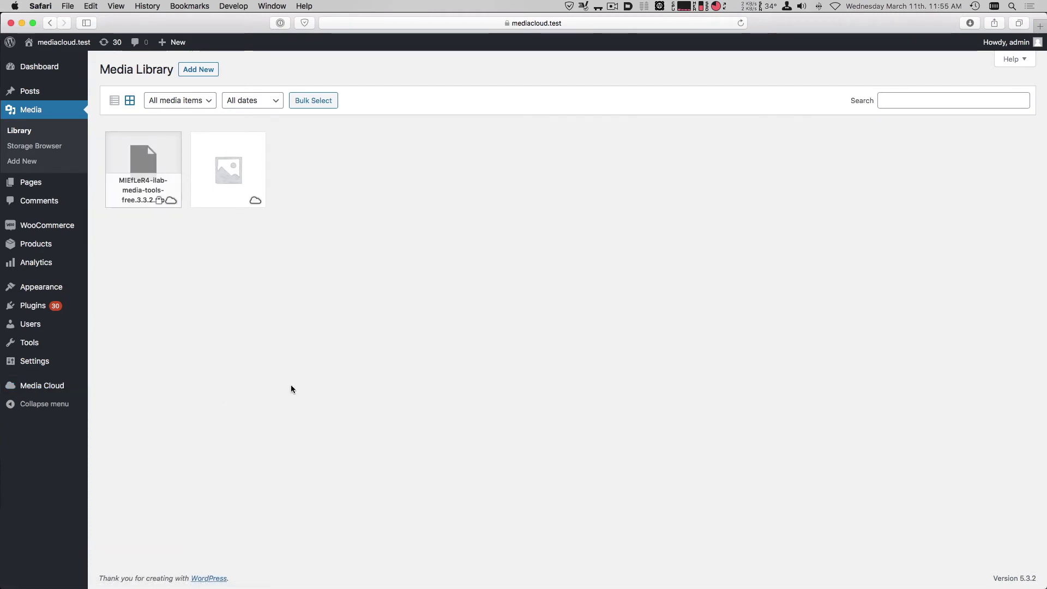
- Start a new product named "Media Cloud Pro" with the description "This is a description"
mouse_move(73, 248)
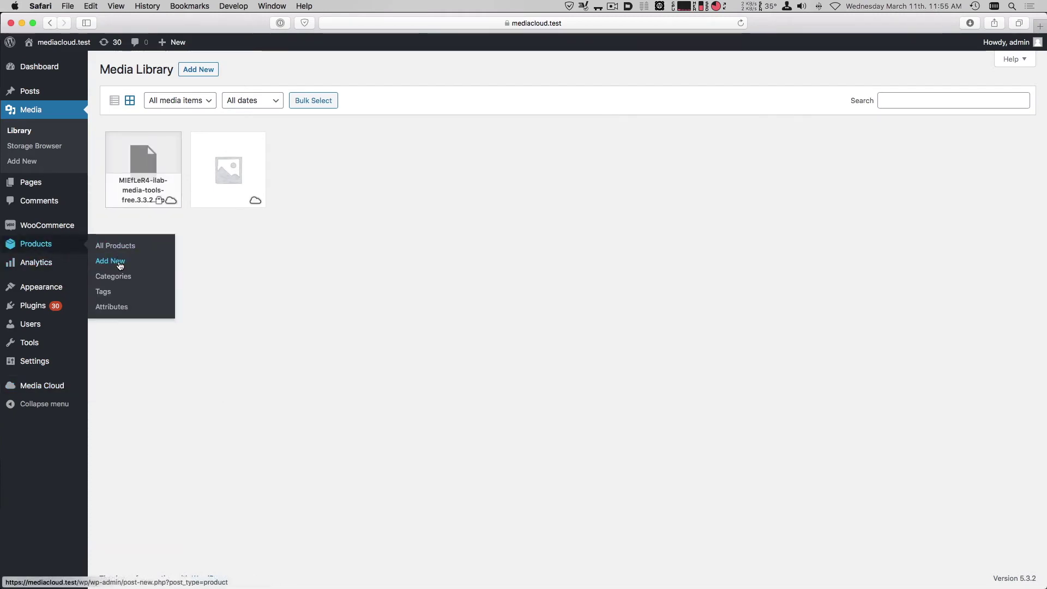
click(120, 261)
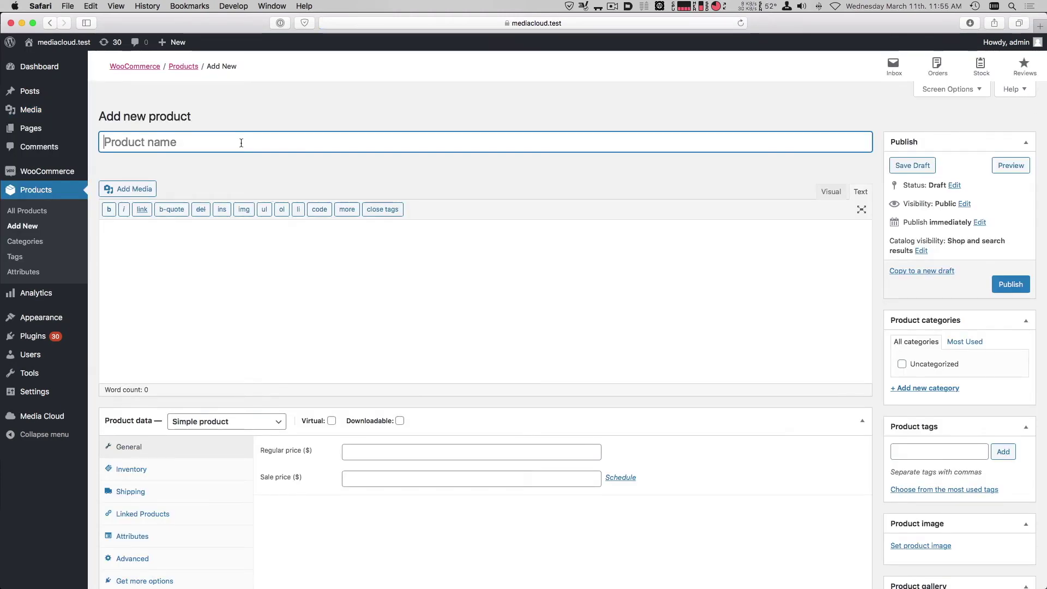
text(Media Cl)
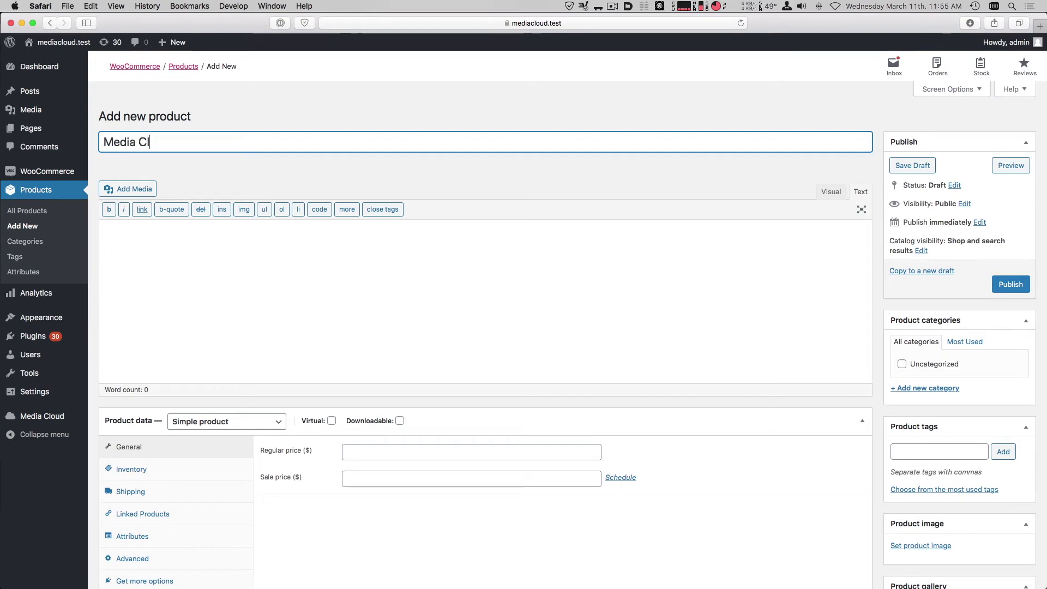
text(oud Pro)
key(Tab)
text(This is )
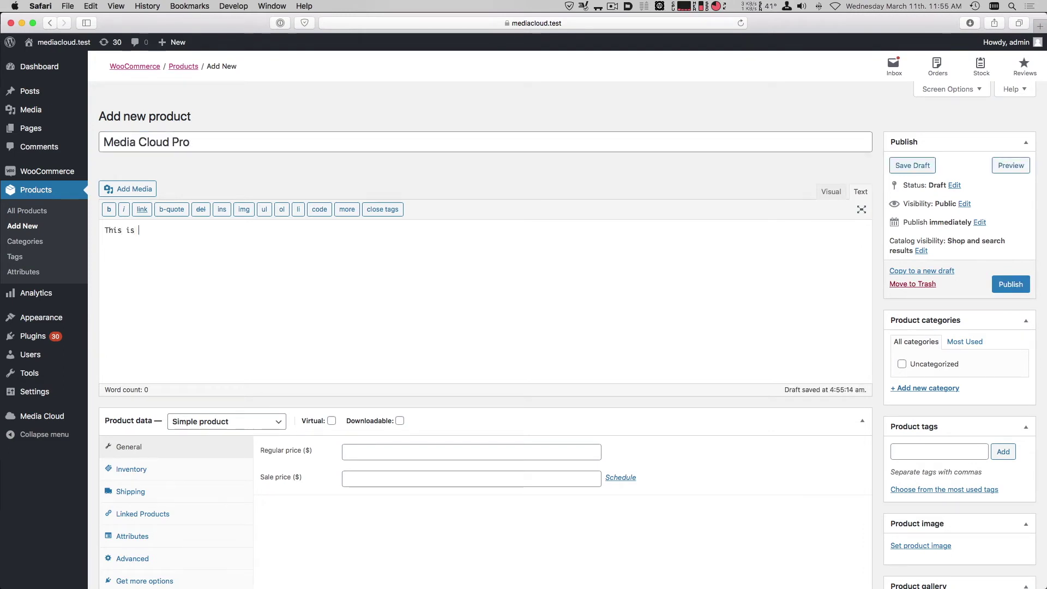
text(a description)
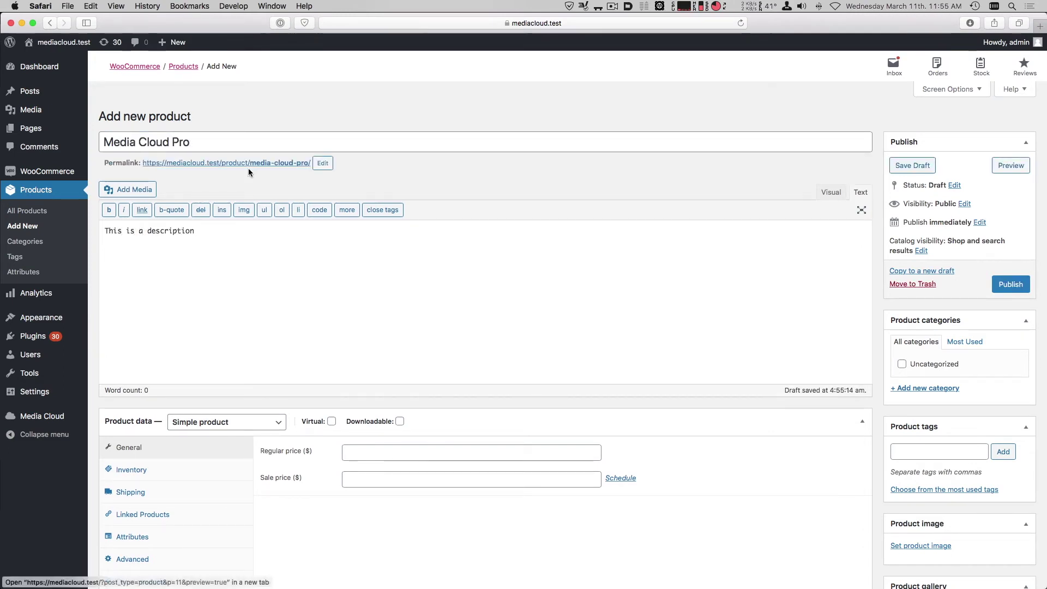
- Make the product virtual and downloadable with a regular price of 0
click(331, 421)
click(400, 421)
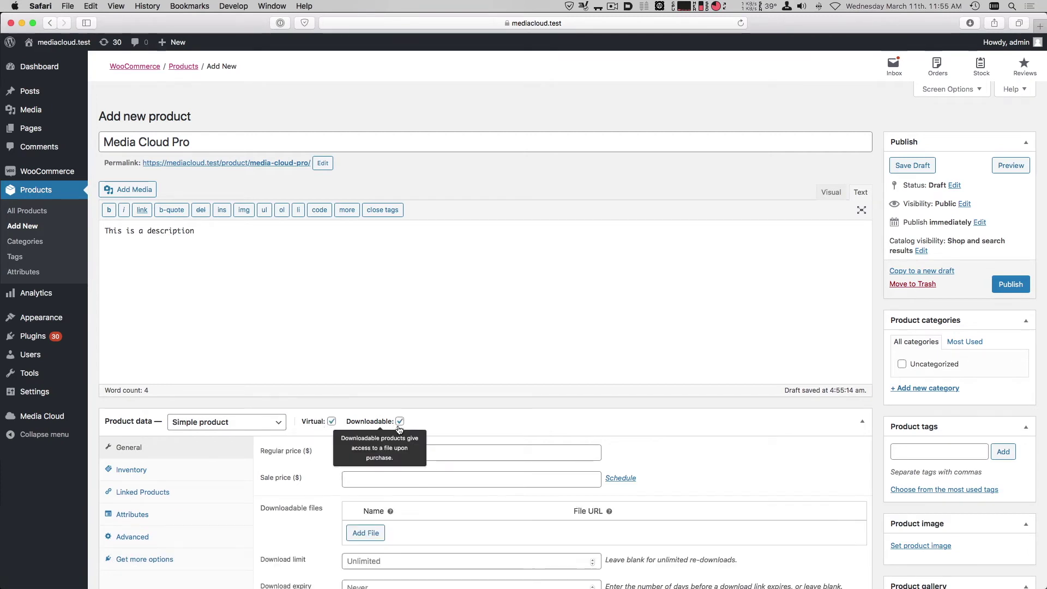
click(442, 452)
text(0)
scroll(445, 448, down, 3)
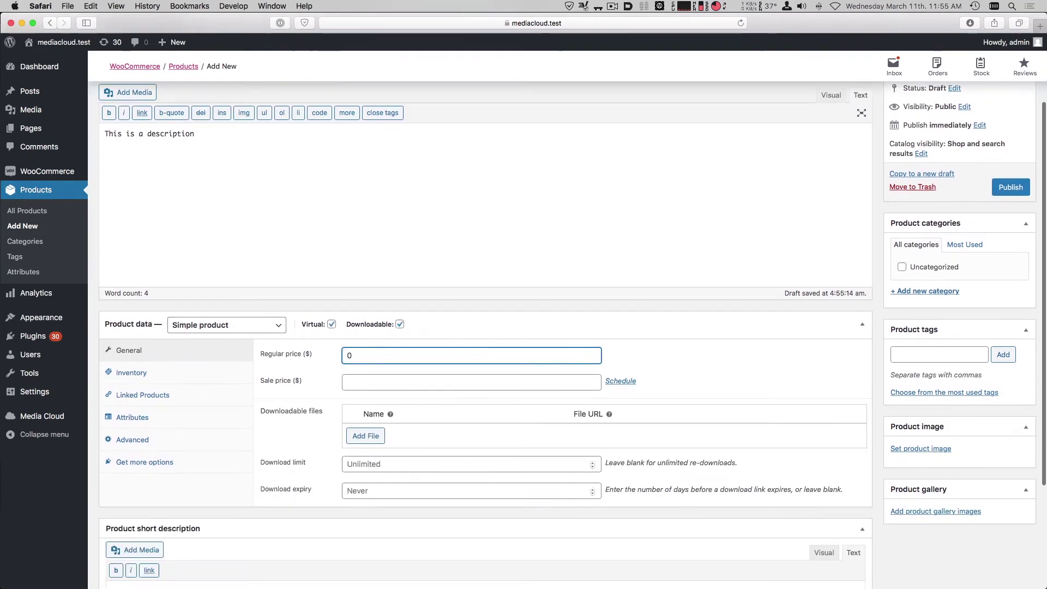
- Add the uploaded ilab-media-tools-free.3.3.2 zip from the Media Library as the product's downloadable file and check its full URL
click(365, 436)
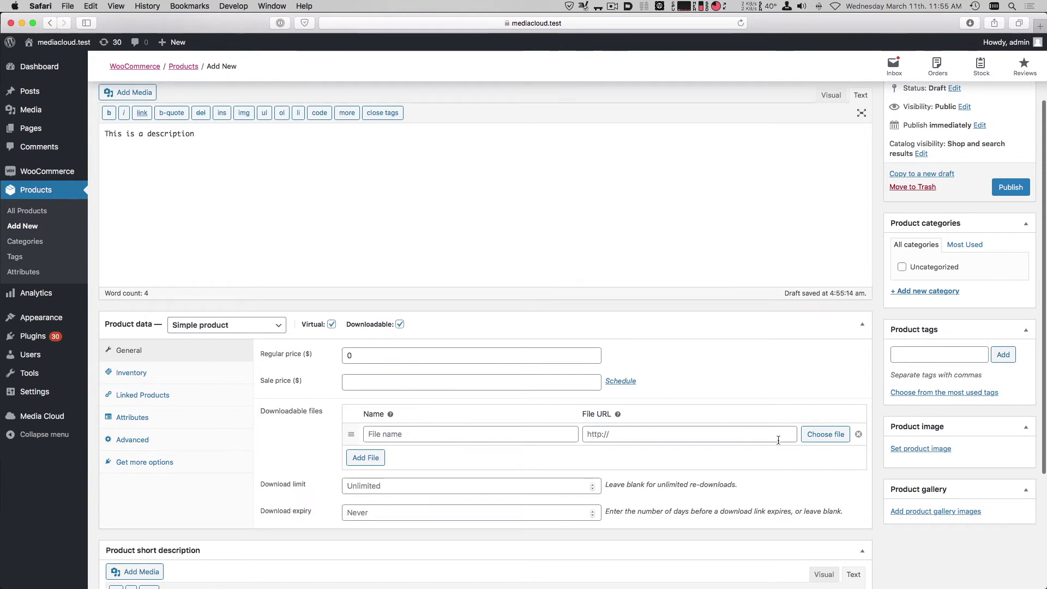
click(810, 439)
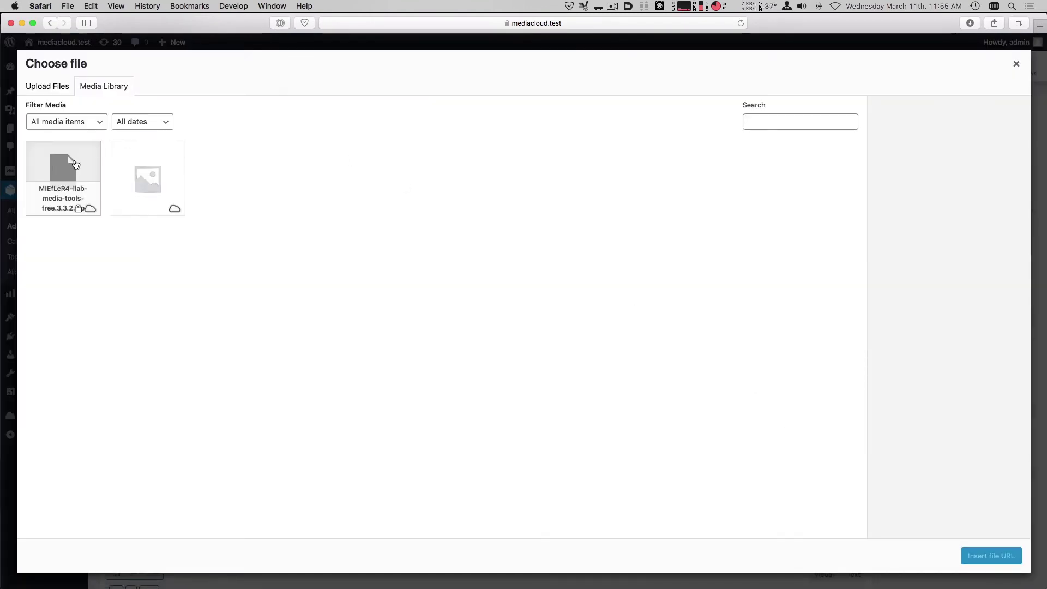
click(76, 164)
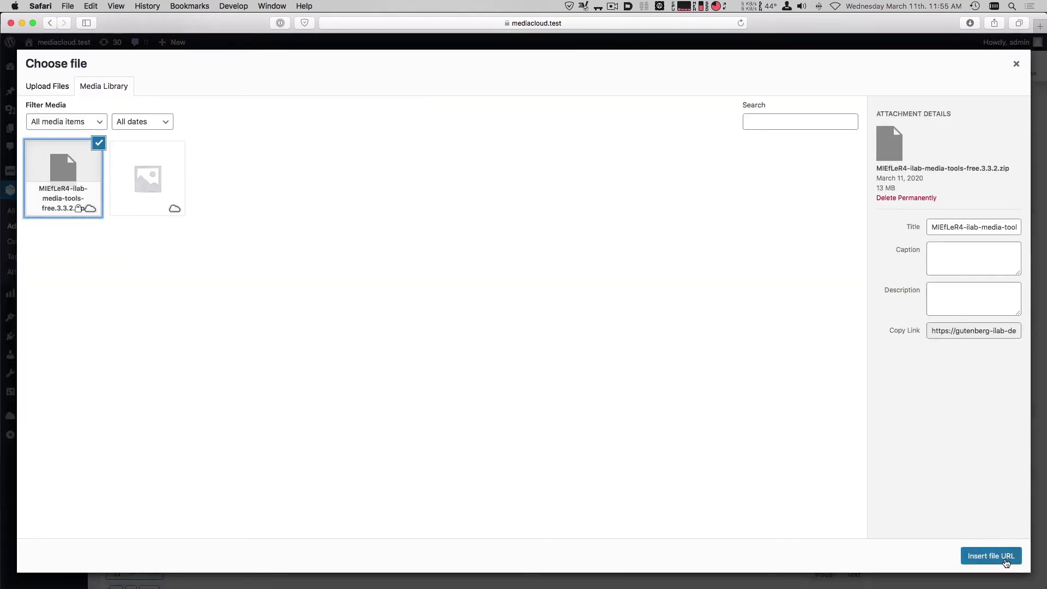
click(1004, 557)
drag(589, 434, 804, 446)
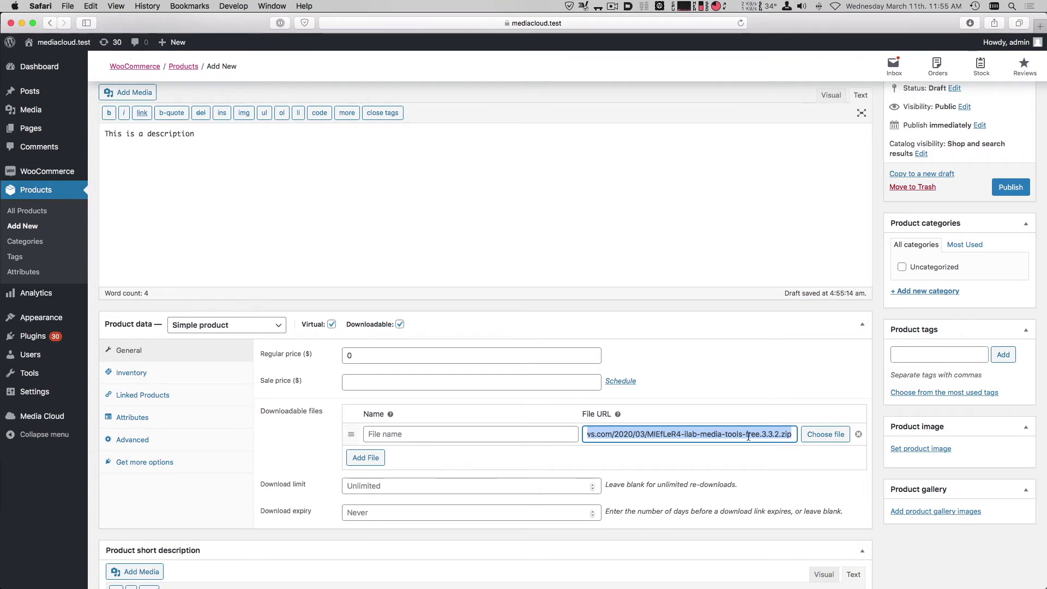
click(703, 434)
drag(663, 435, 515, 432)
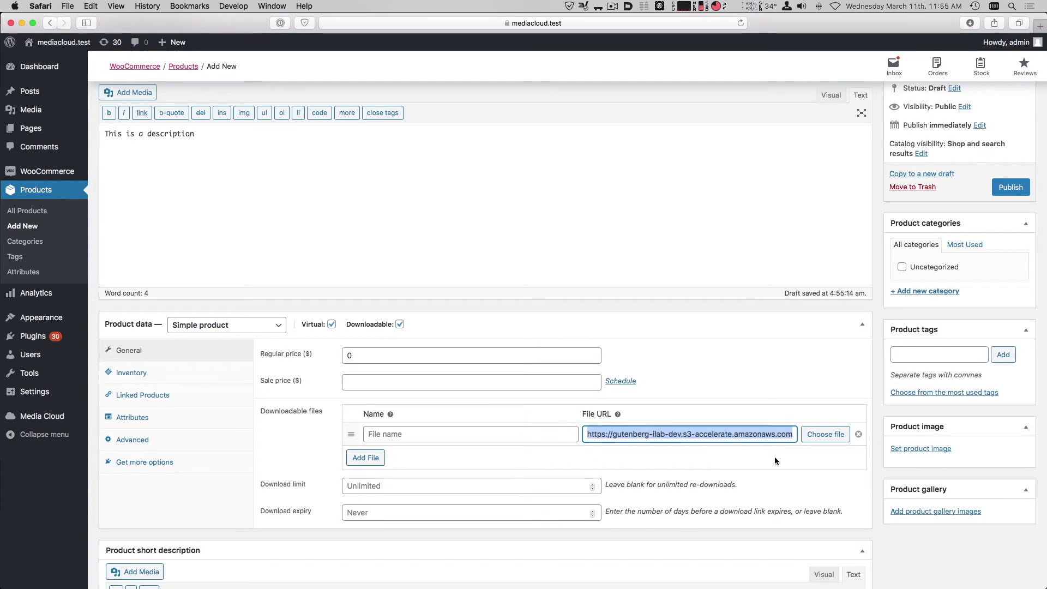
click(823, 437)
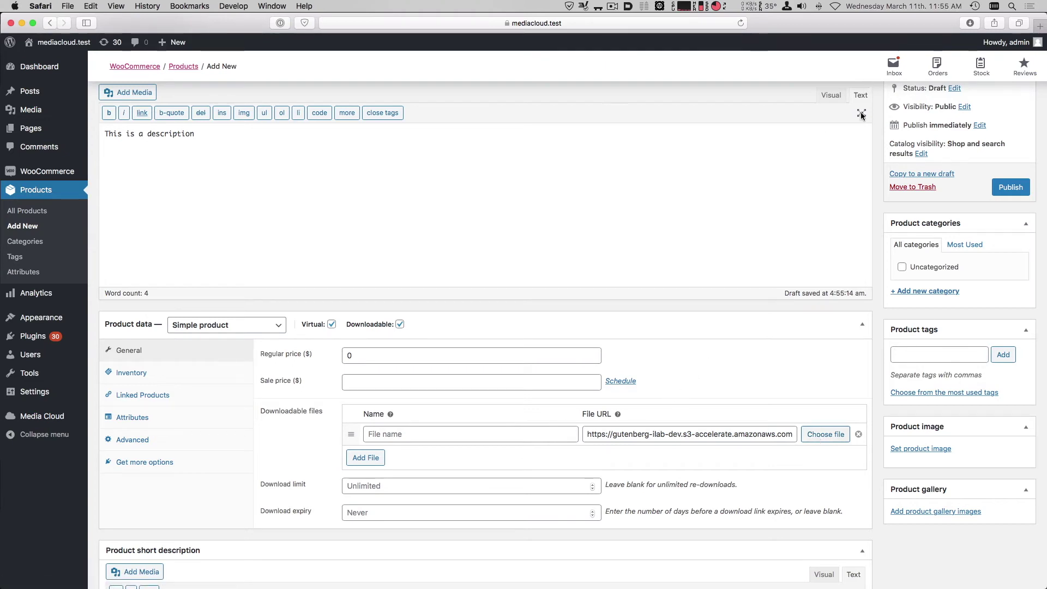
- Upload the portrait JPG from Unsplash as the product image and publish the product
click(915, 451)
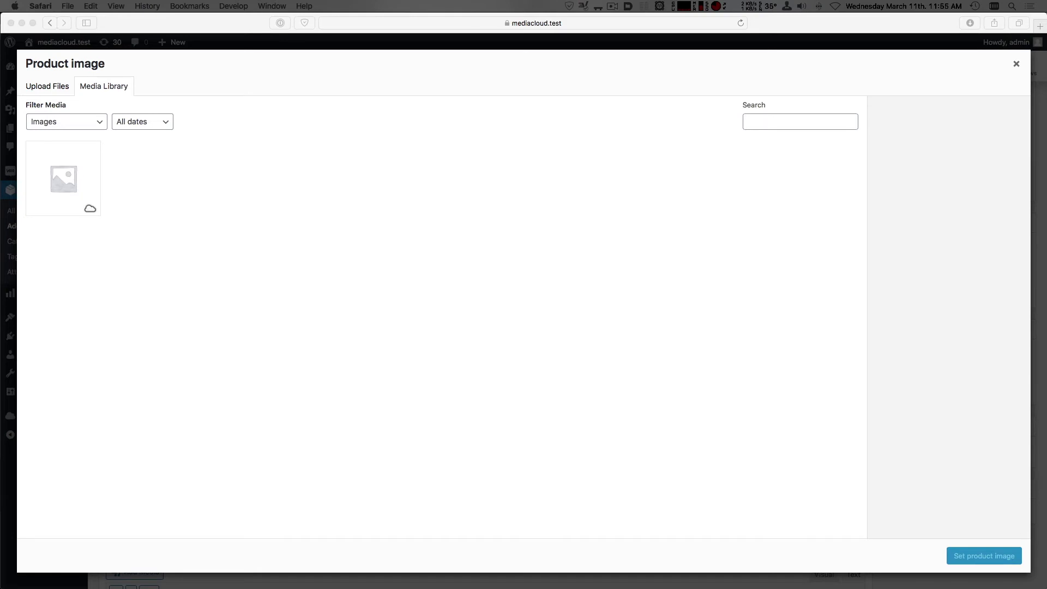
drag(490, 368, 332, 303)
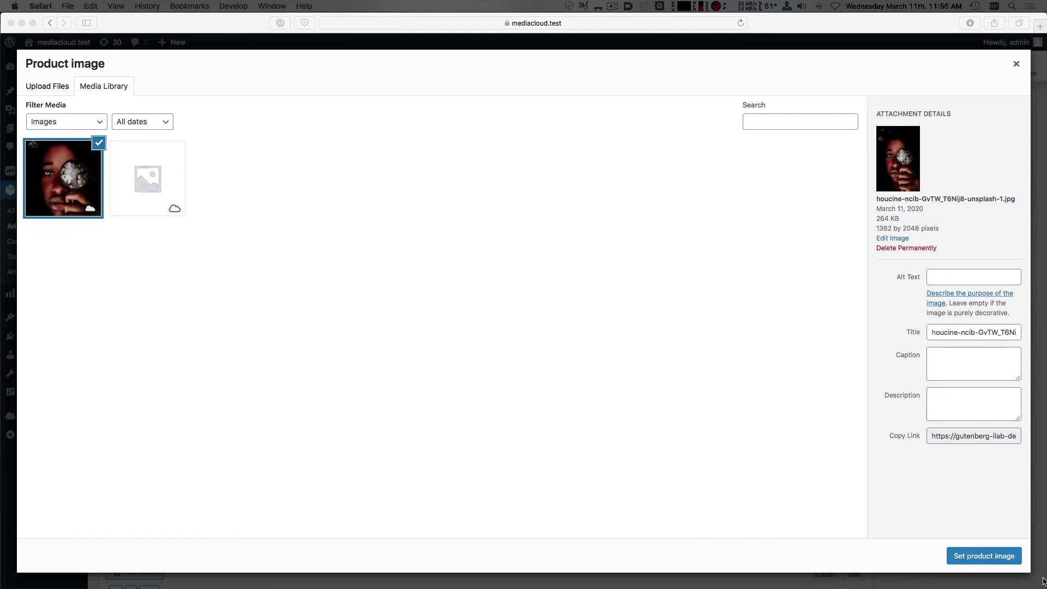
click(984, 556)
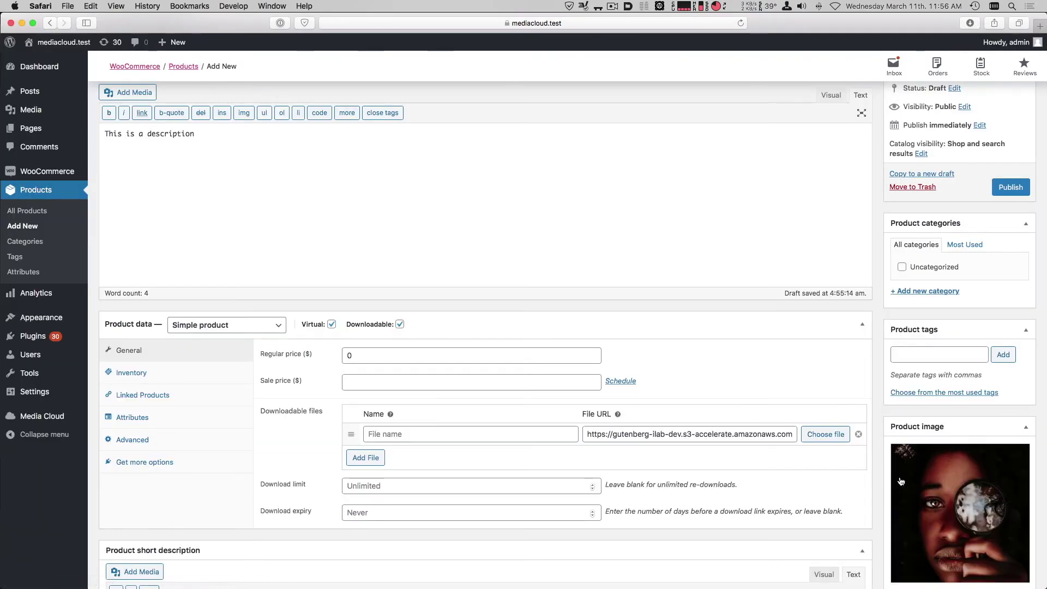
click(1011, 187)
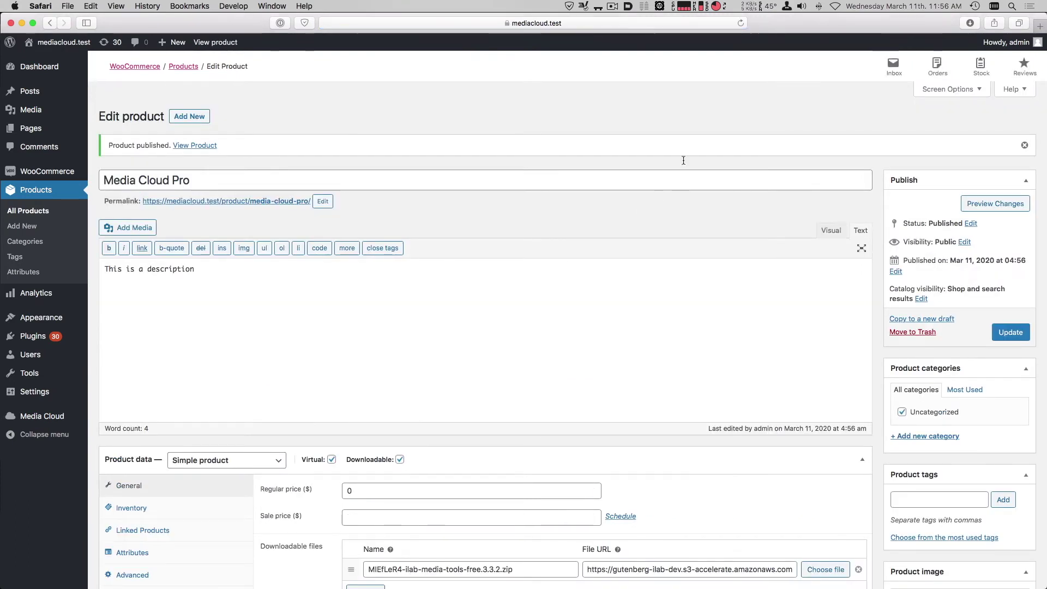
- View the published product in the store, add one to the cart and proceed to checkout
click(276, 205)
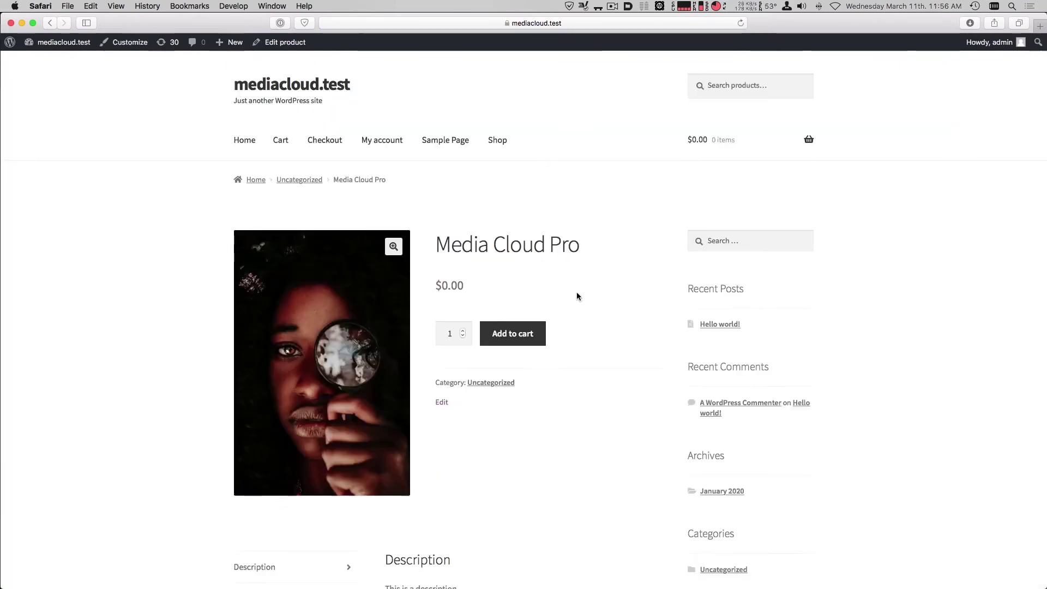
click(524, 338)
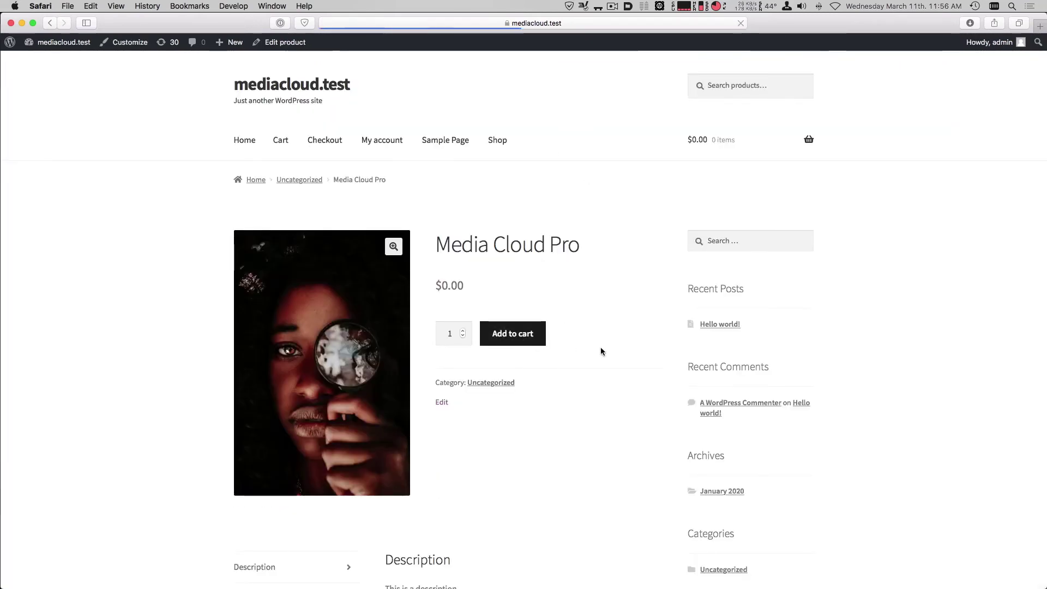
scroll(600, 347, down, 3)
scroll(587, 346, up, 3)
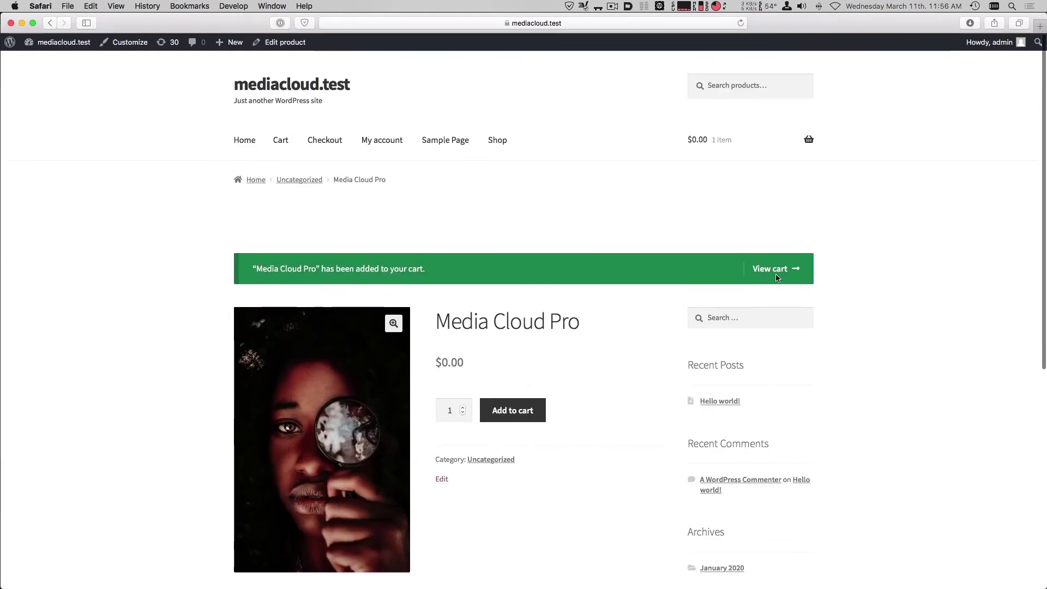
click(777, 272)
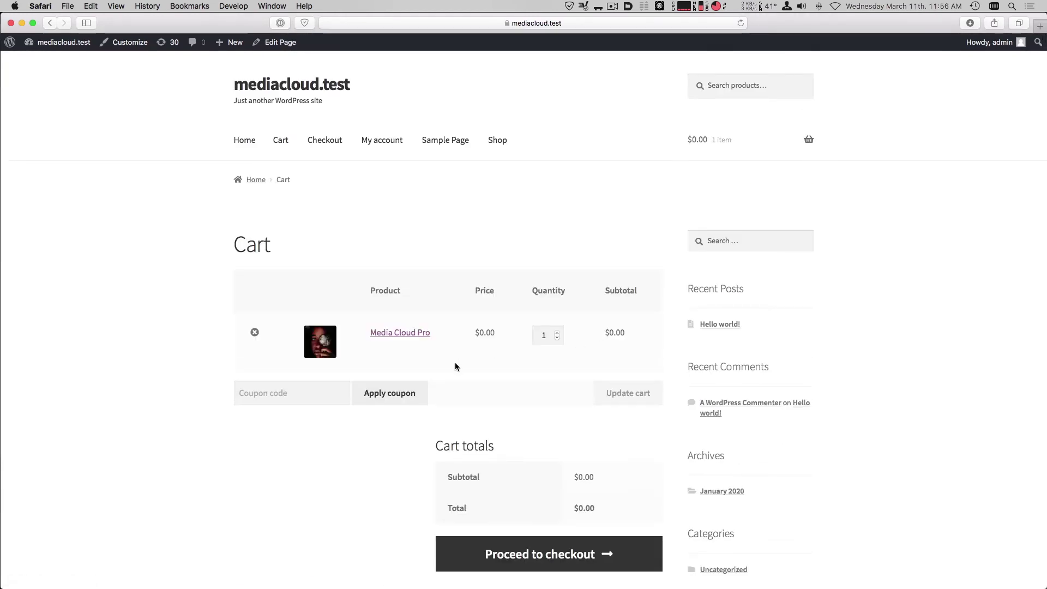
click(534, 554)
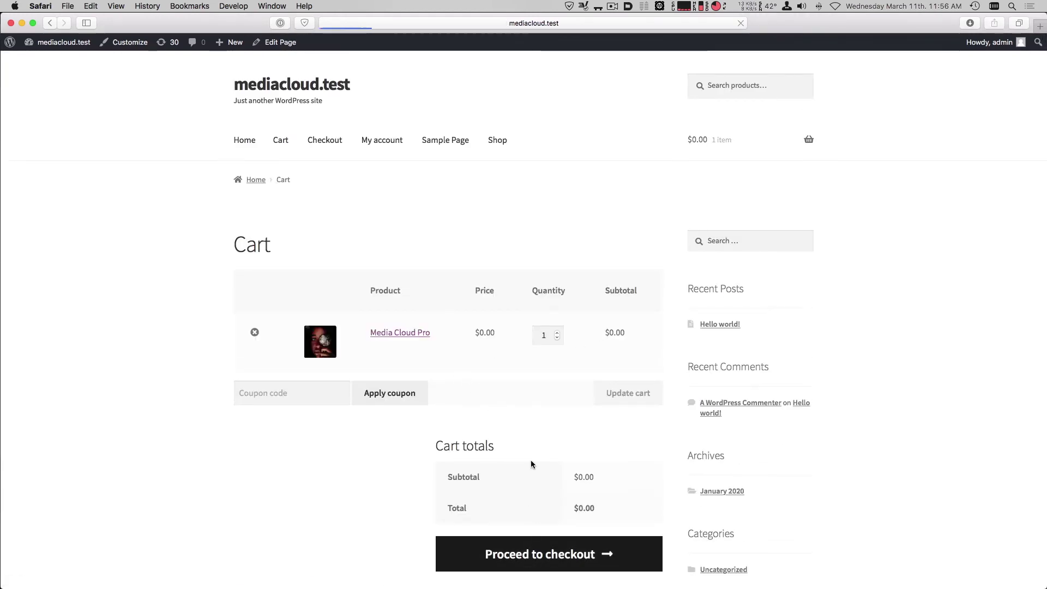
- Enter the customer's first and last name in the billing details and set the country to United States (US)
click(317, 391)
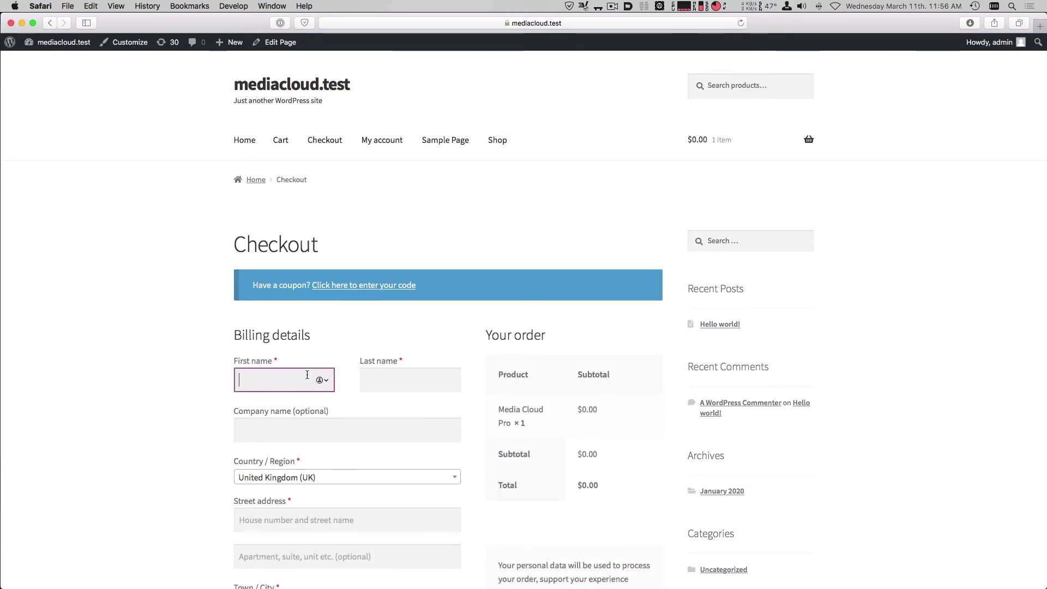
text(Mister)
key(Tab)
text(P)
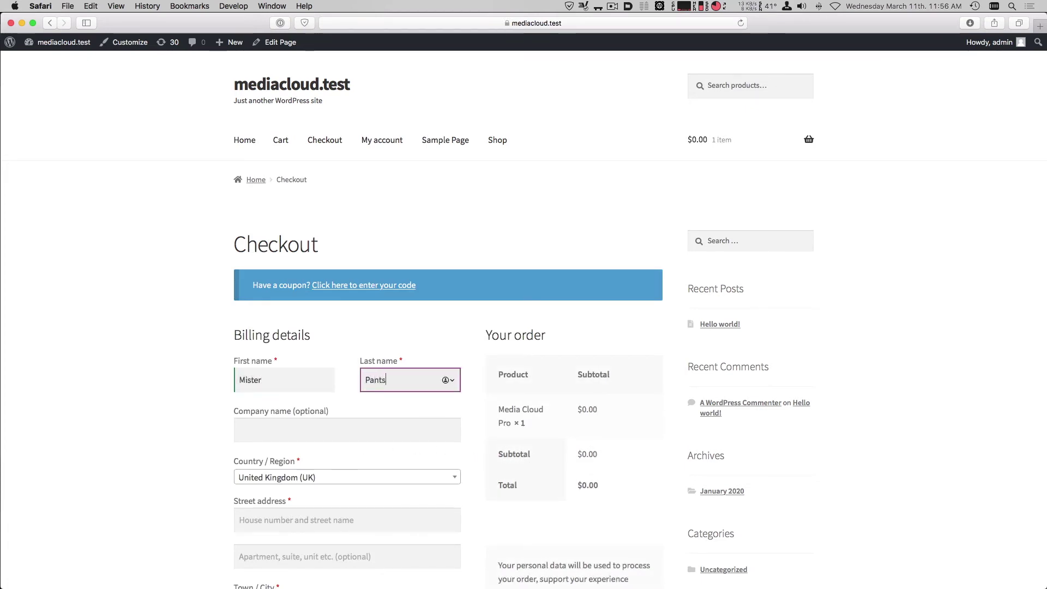
key(Tab)
click(355, 477)
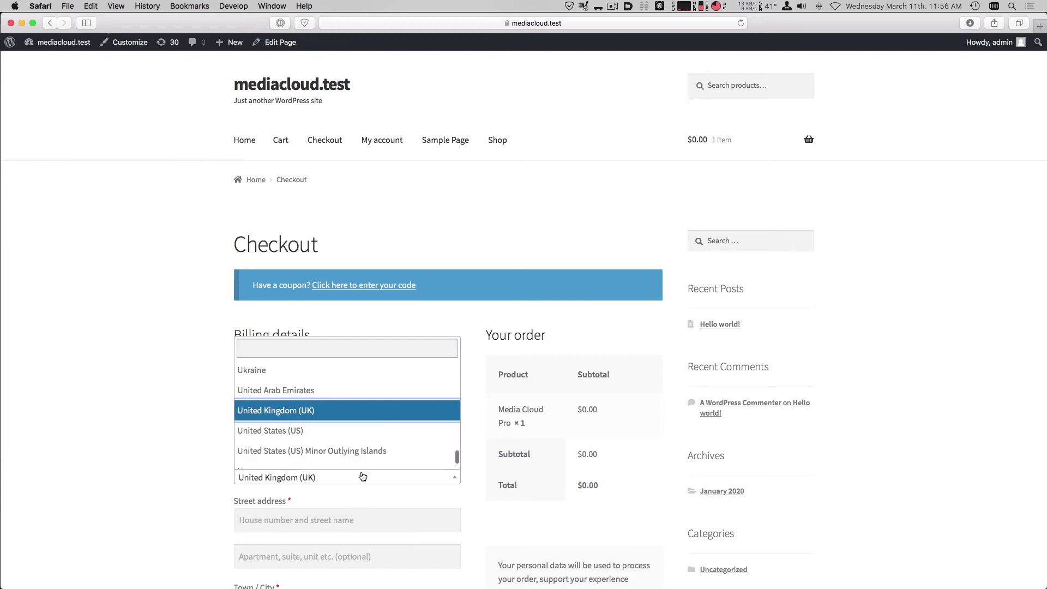
click(354, 430)
- Fill in the customer's street address and town in the billing details
scroll(355, 431, down, 2)
click(355, 430)
text(1234)
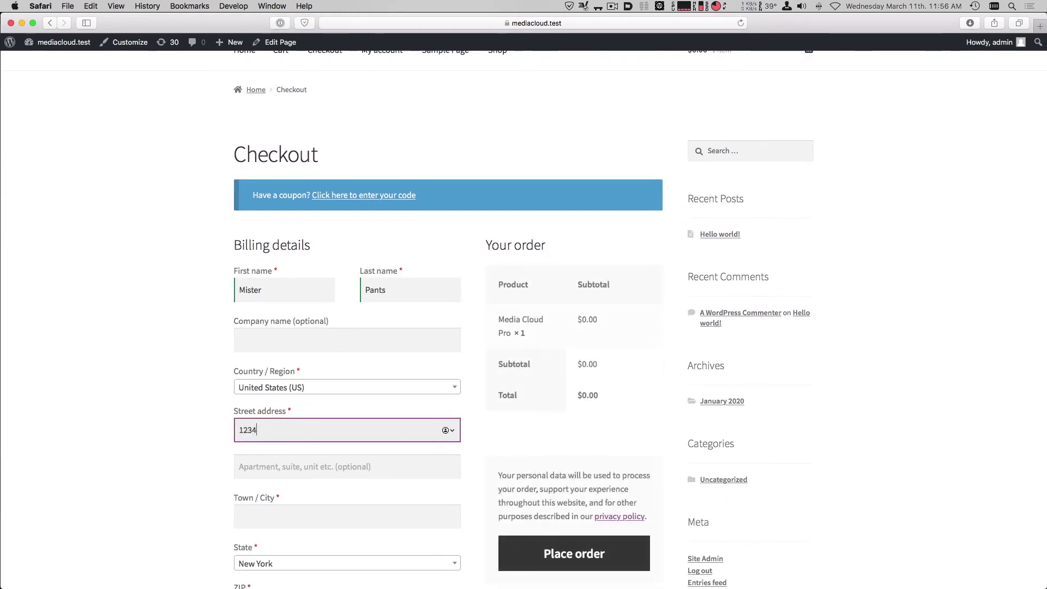
text( Whatever)
key(Tab)
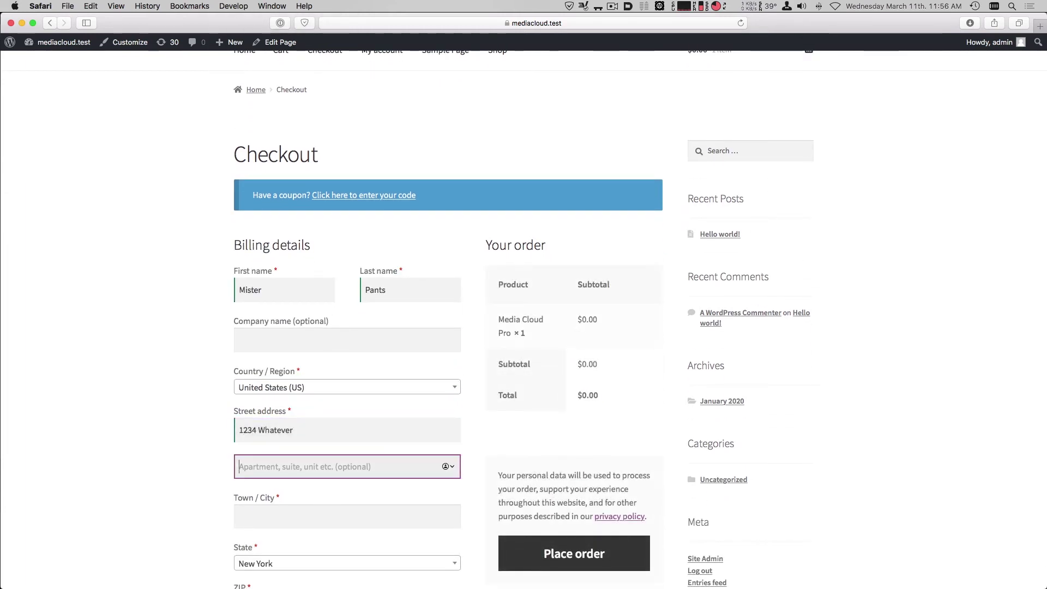
key(Tab)
text(Brooklyn)
key(Tab)
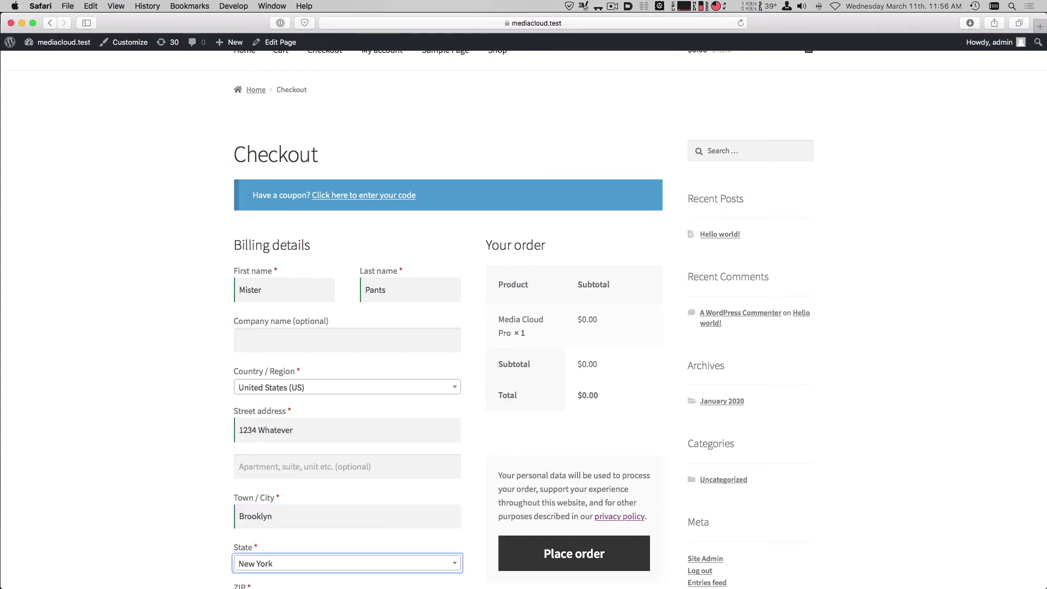
- Fill in the customer's ZIP code and phone number and place the order
key(Tab)
text(11215)
key(Tab)
text(45454654)
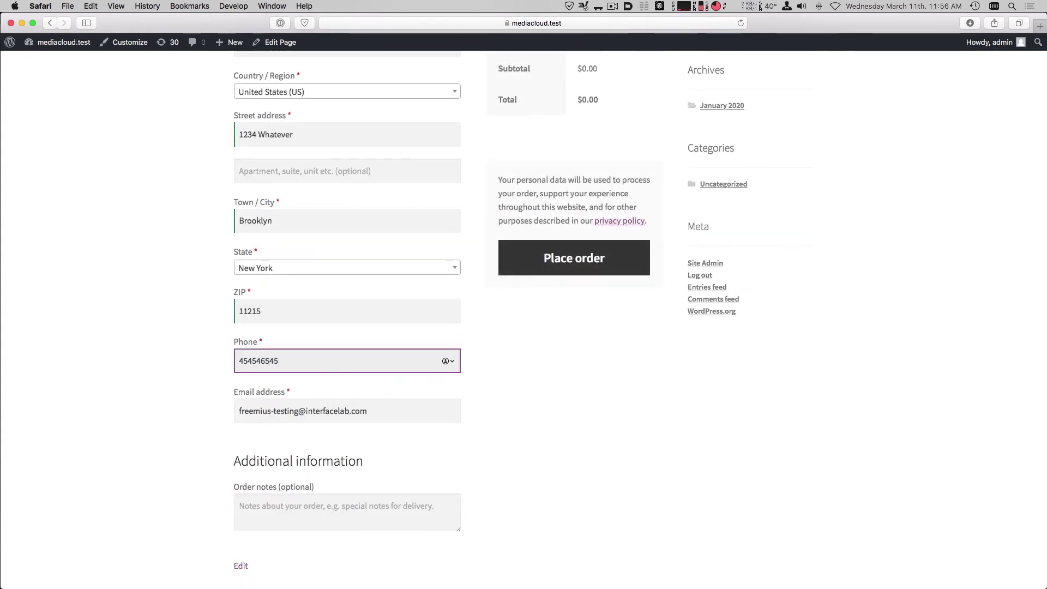
click(541, 267)
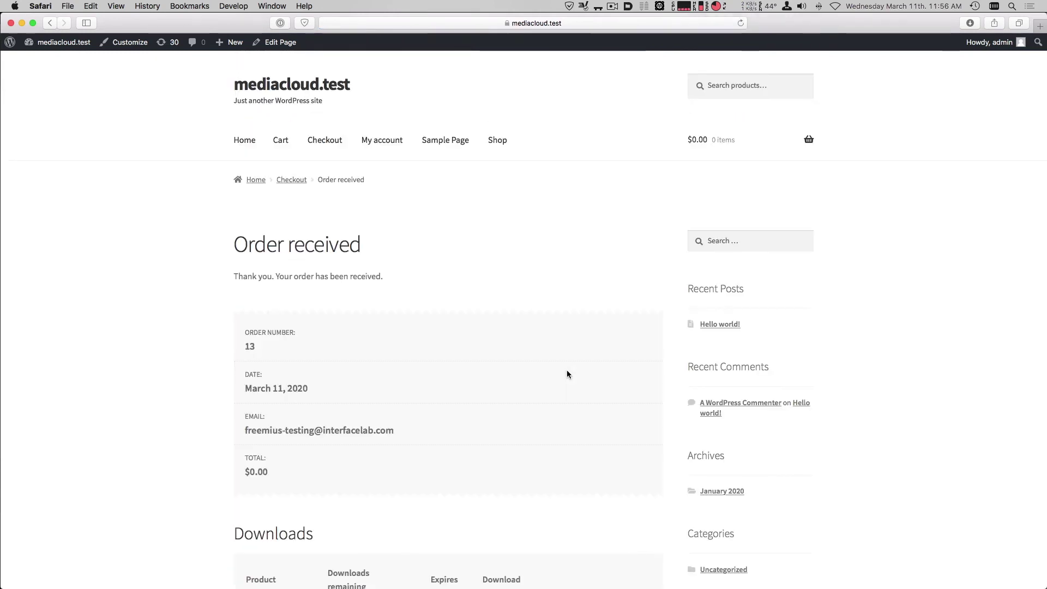
- Download the purchased zip file from the order's downloads and copy its address from the browser's download list
scroll(347, 303, down, 5)
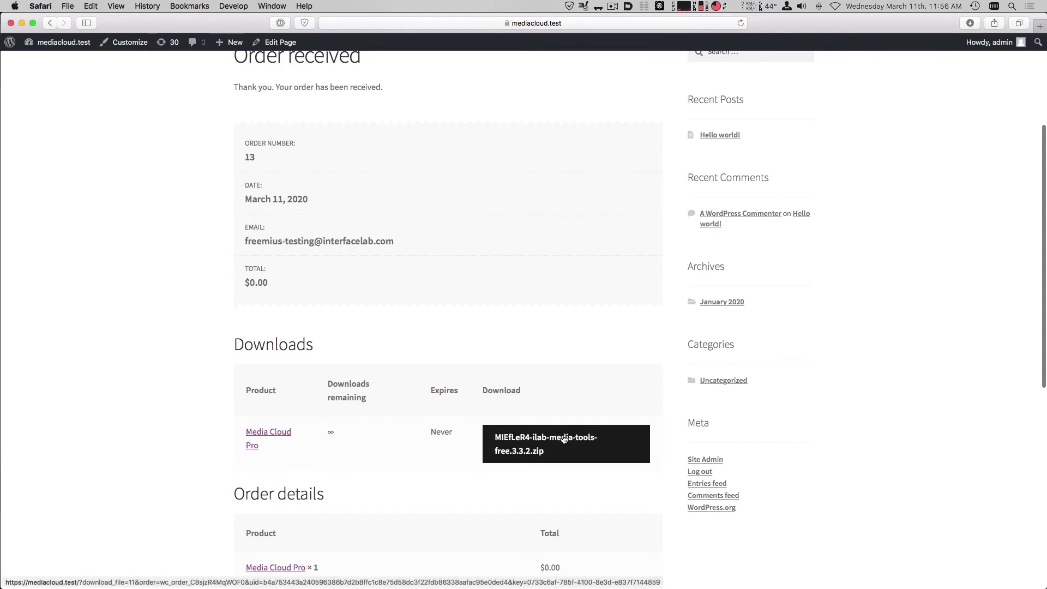
click(564, 439)
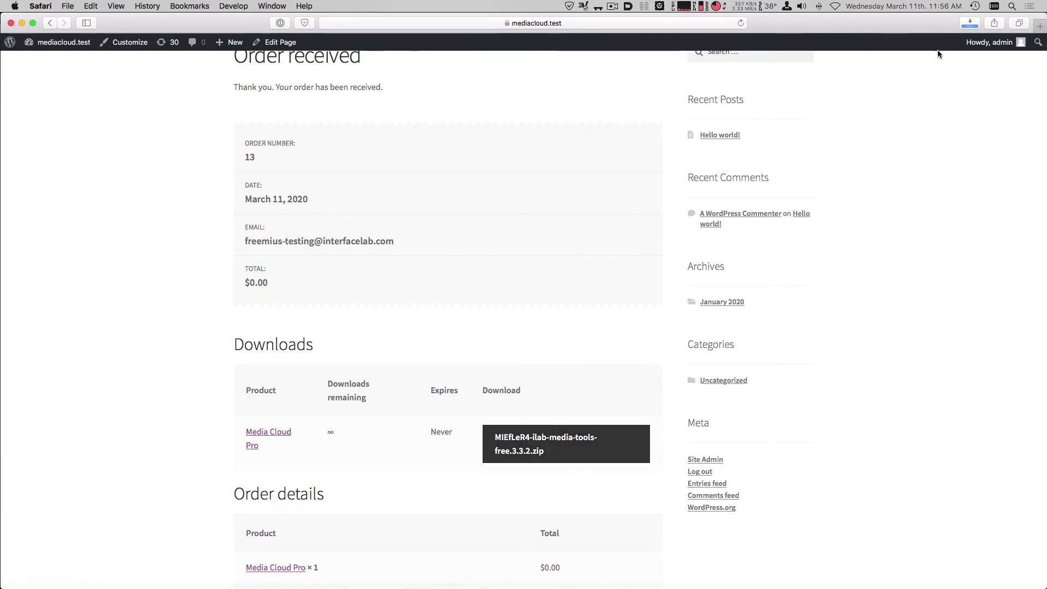
click(969, 23)
right_click(942, 63)
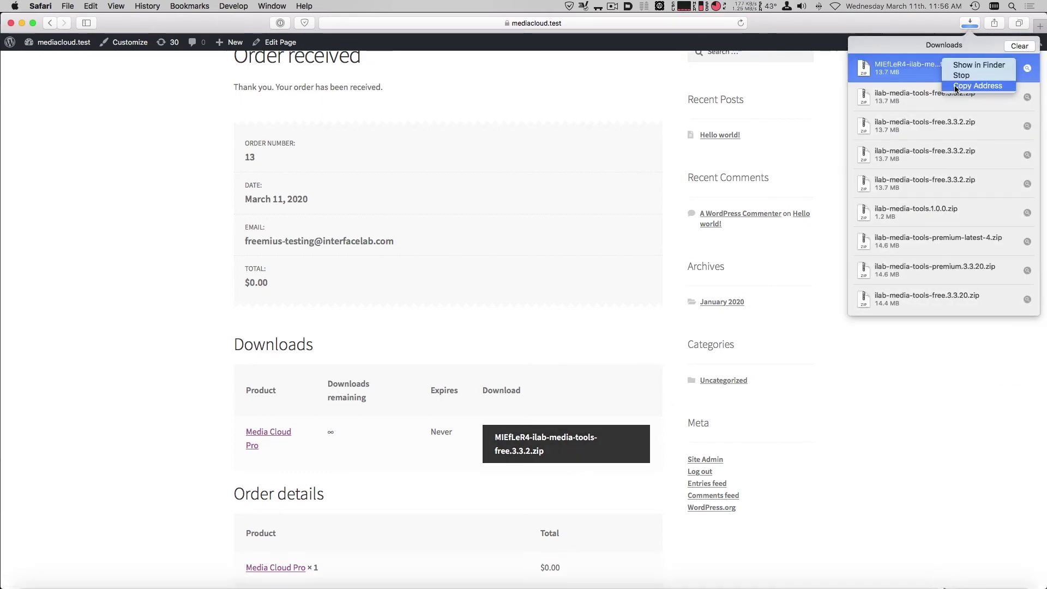
click(977, 86)
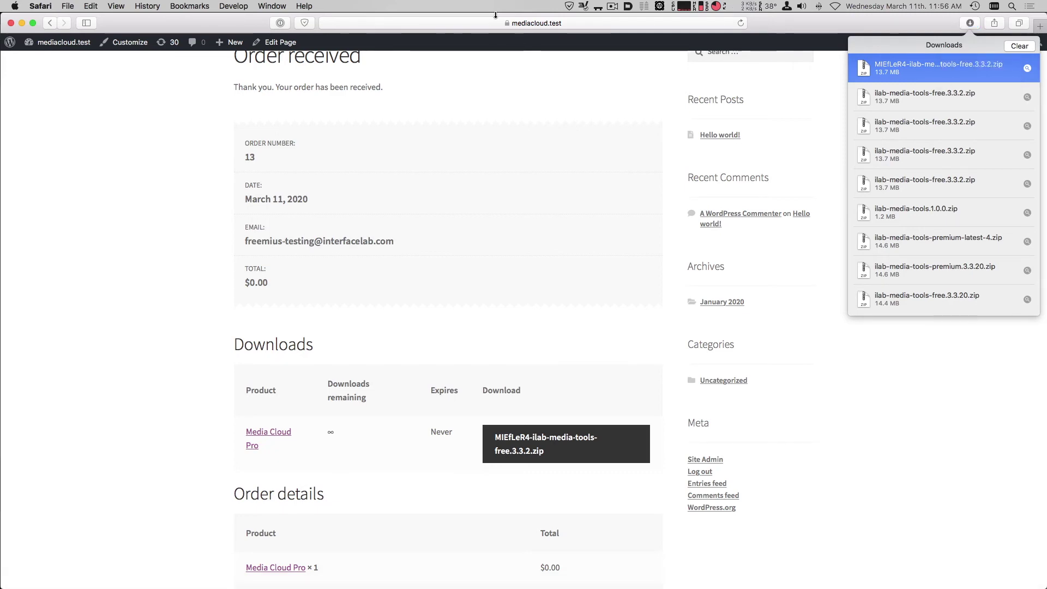
- Paste the copied download address into the browser's address field and examine the full URL without loading it
click(453, 23)
key(super+v)
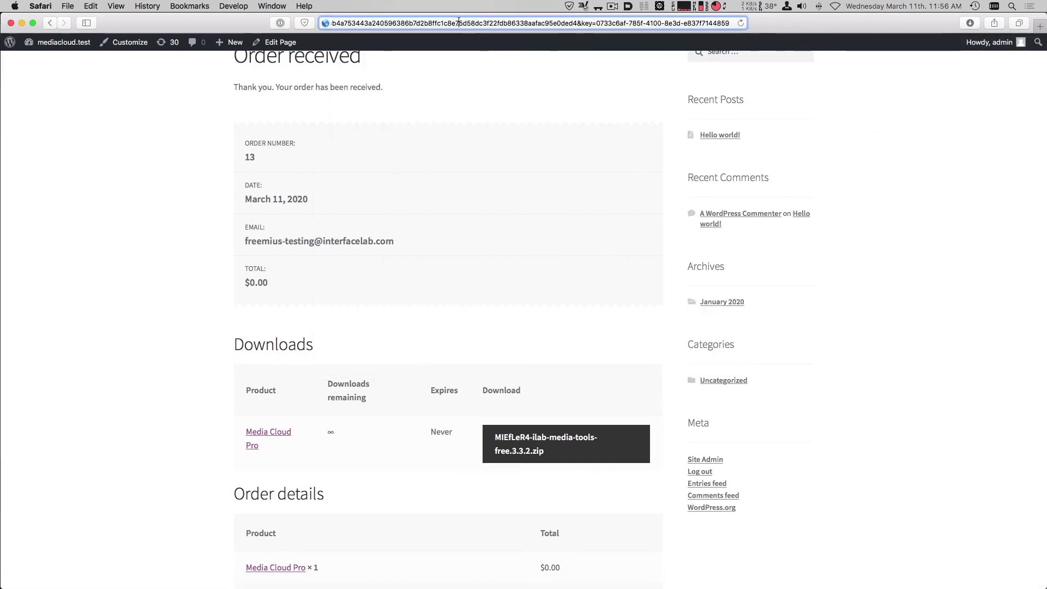
click(431, 23)
drag(336, 22, 966, 34)
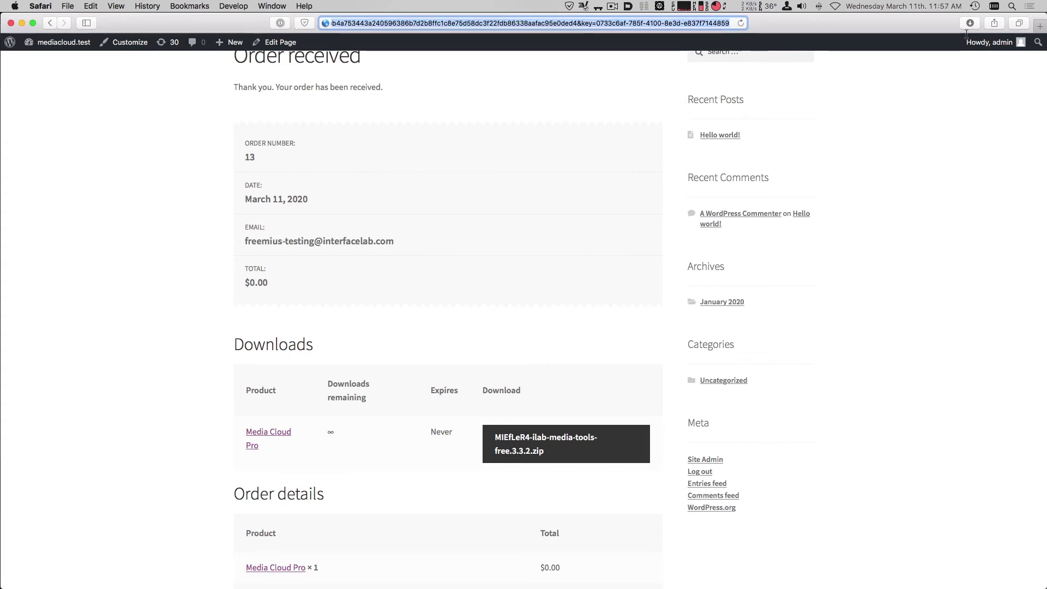
click(943, 116)
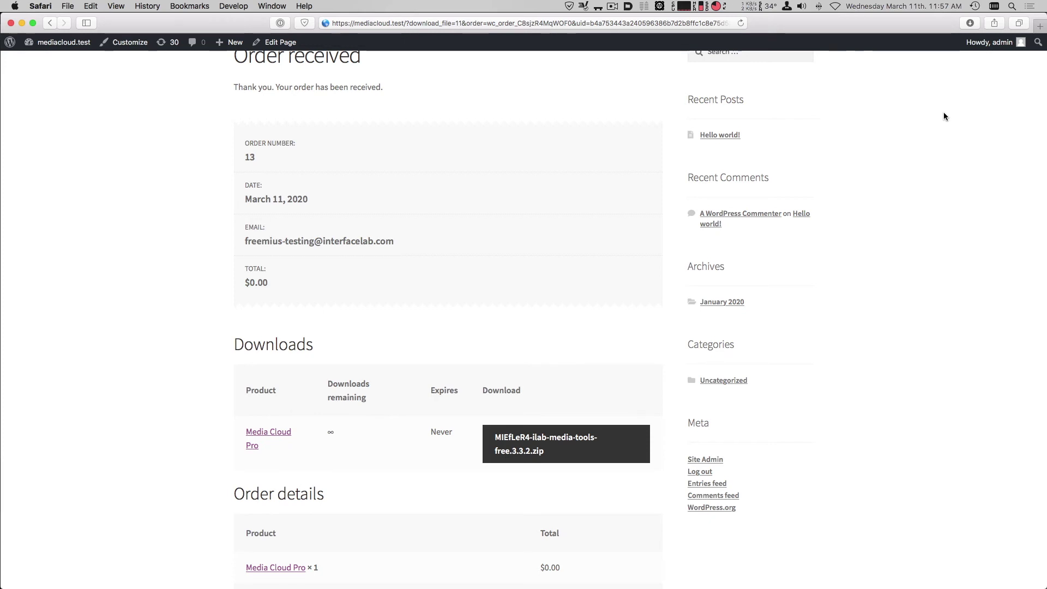
- Go to the site's admin dashboard and open WooCommerce's settings for downloadable products
mouse_move(70, 47)
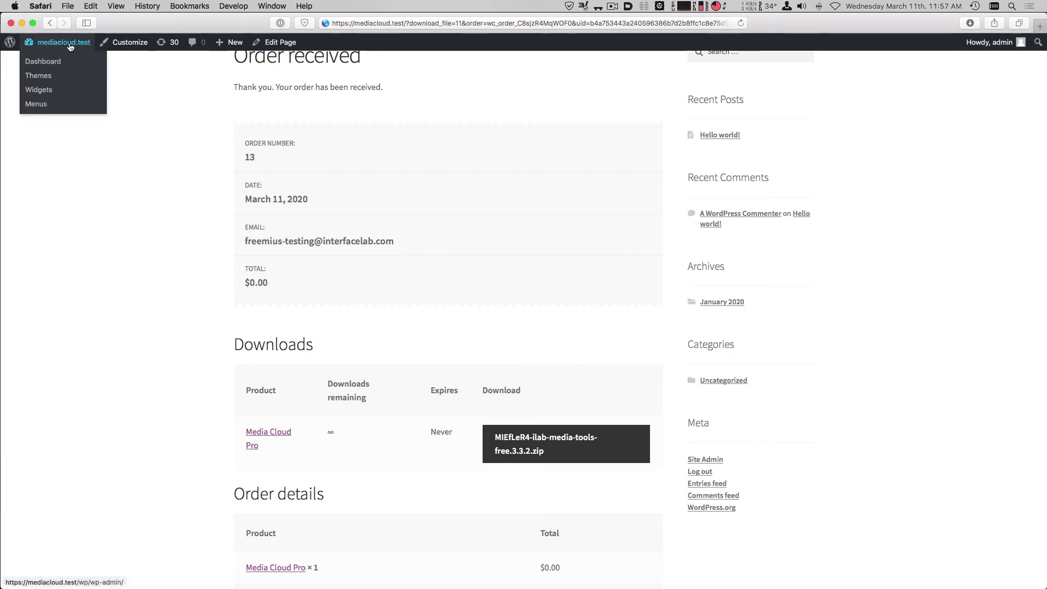
click(48, 63)
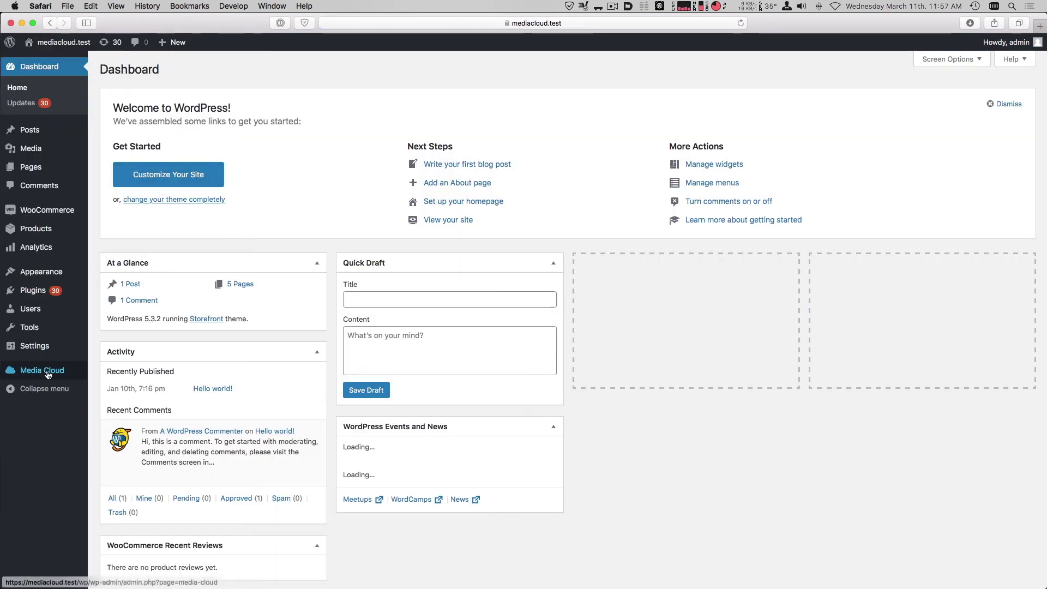
mouse_move(48, 374)
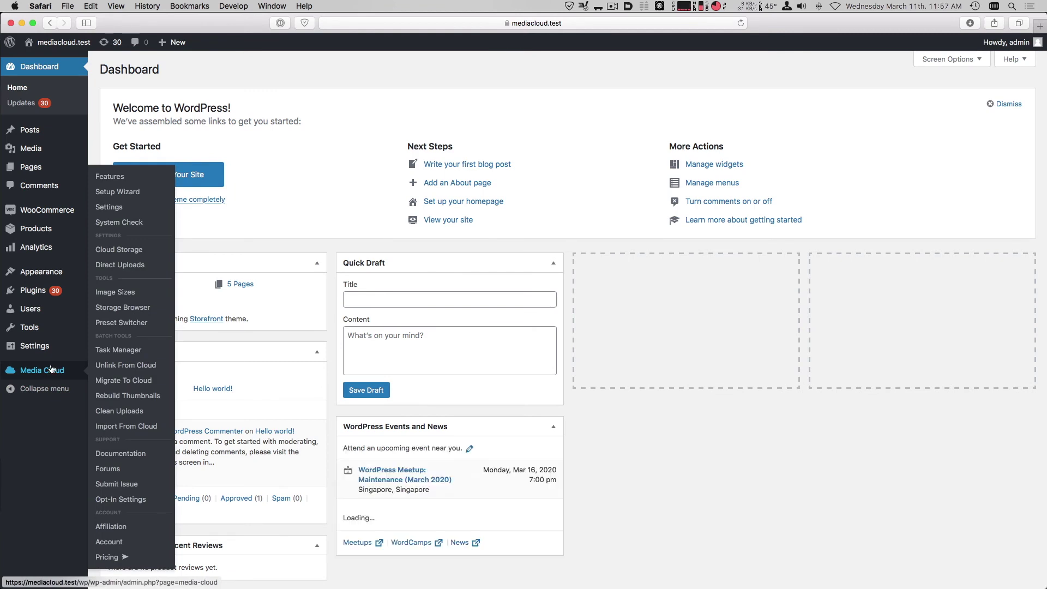
mouse_move(66, 211)
click(102, 291)
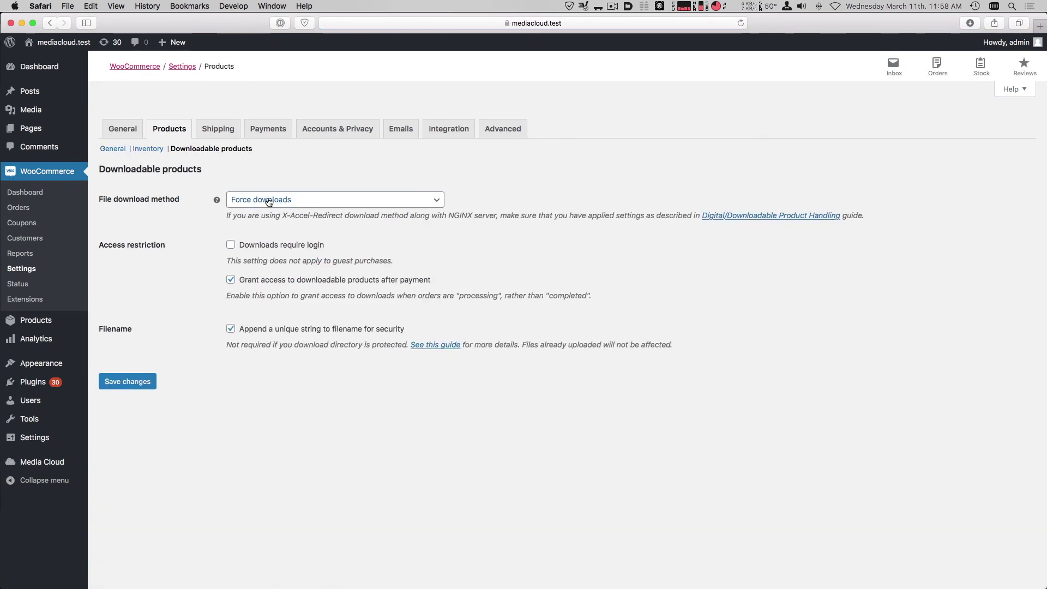
- Set the file download method to Redirect only (Insecure) and save the settings
click(269, 200)
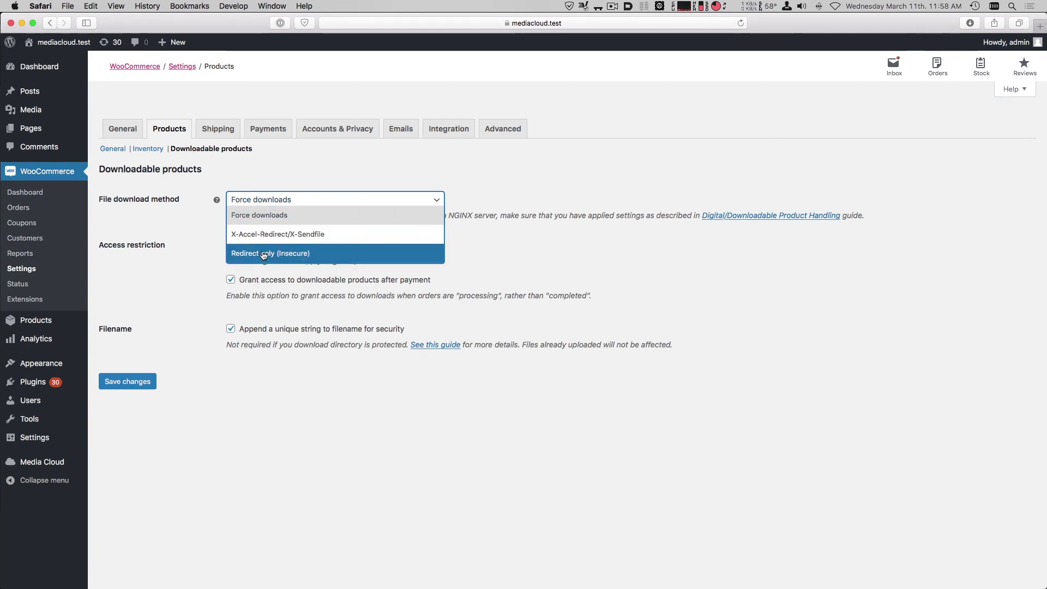
click(263, 254)
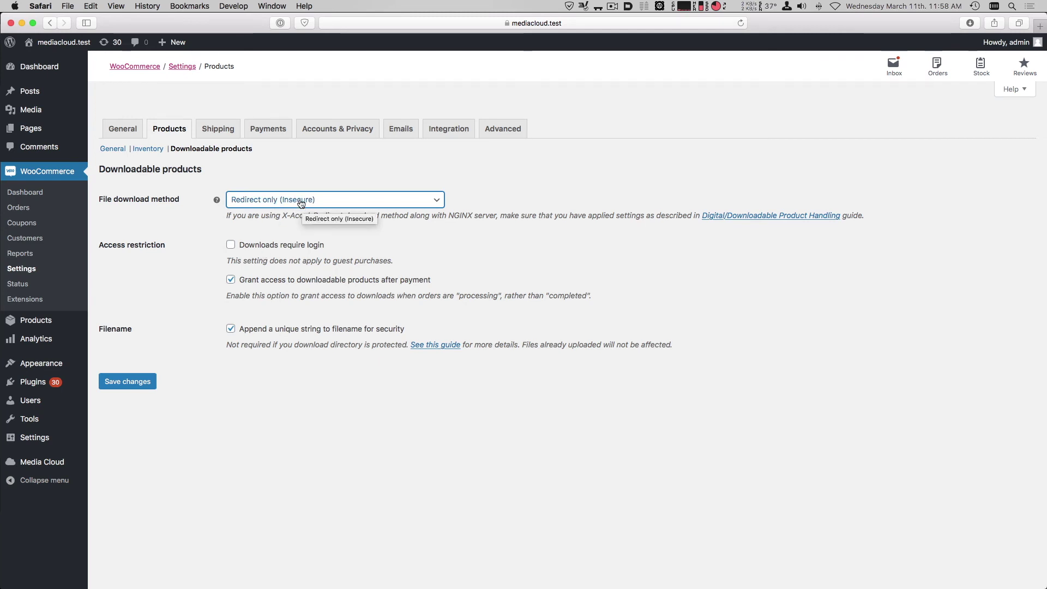
click(139, 381)
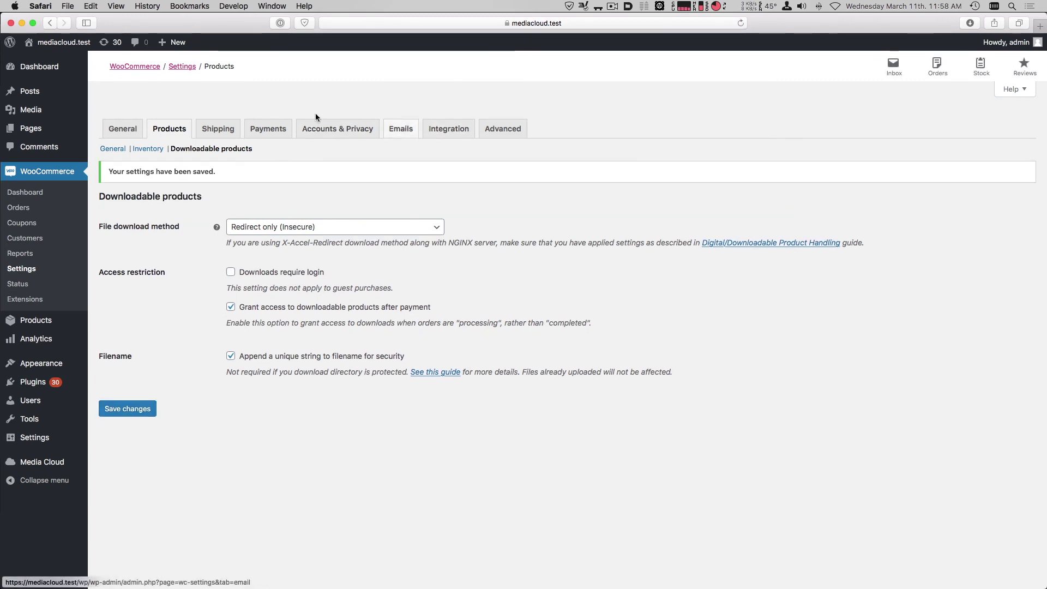
- Visit the storefront and open the downloads list in the My account area
click(69, 48)
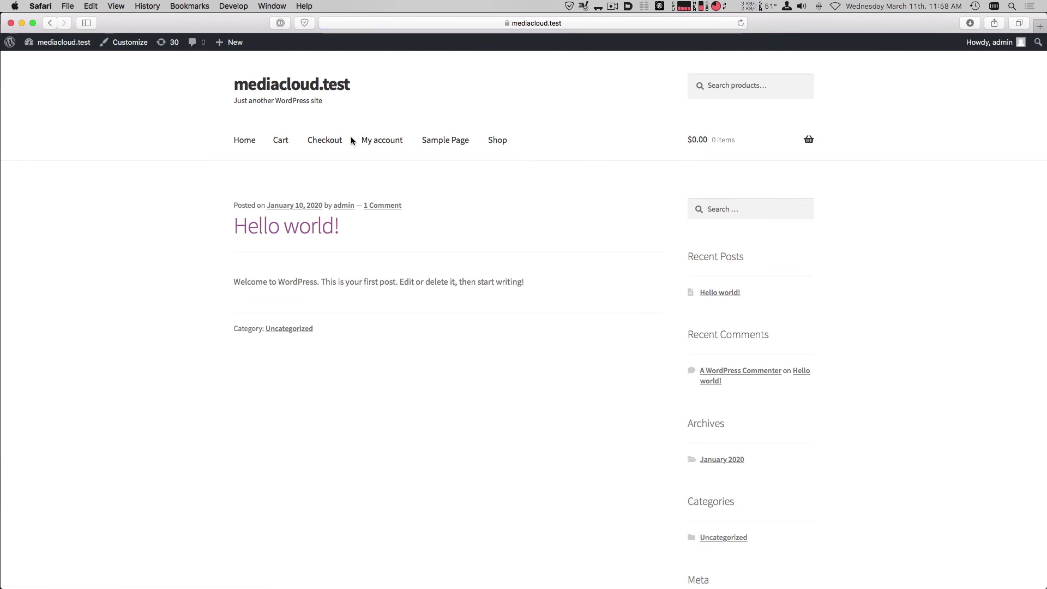
click(381, 139)
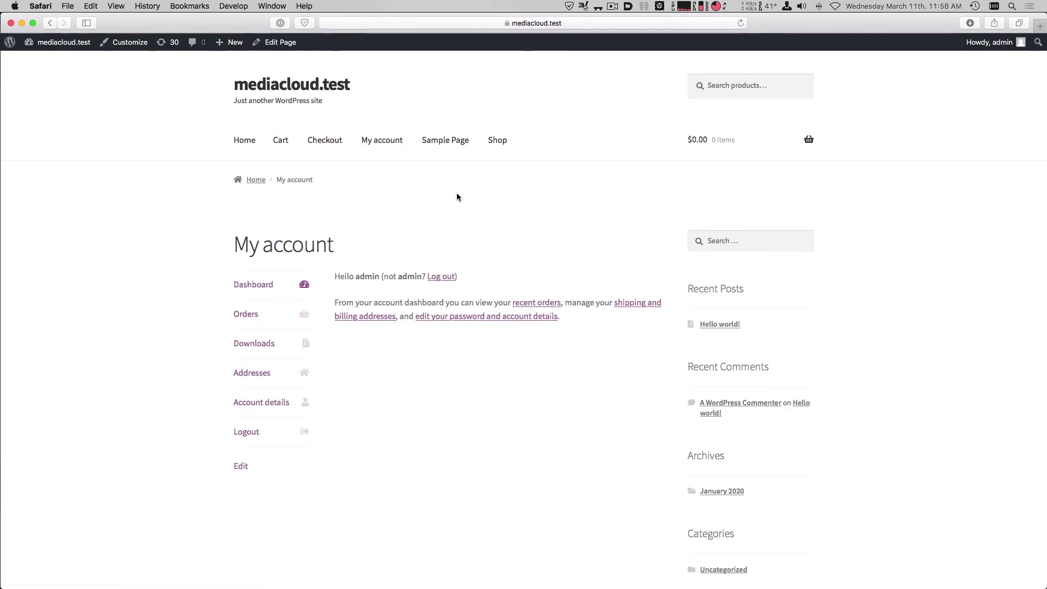
click(248, 313)
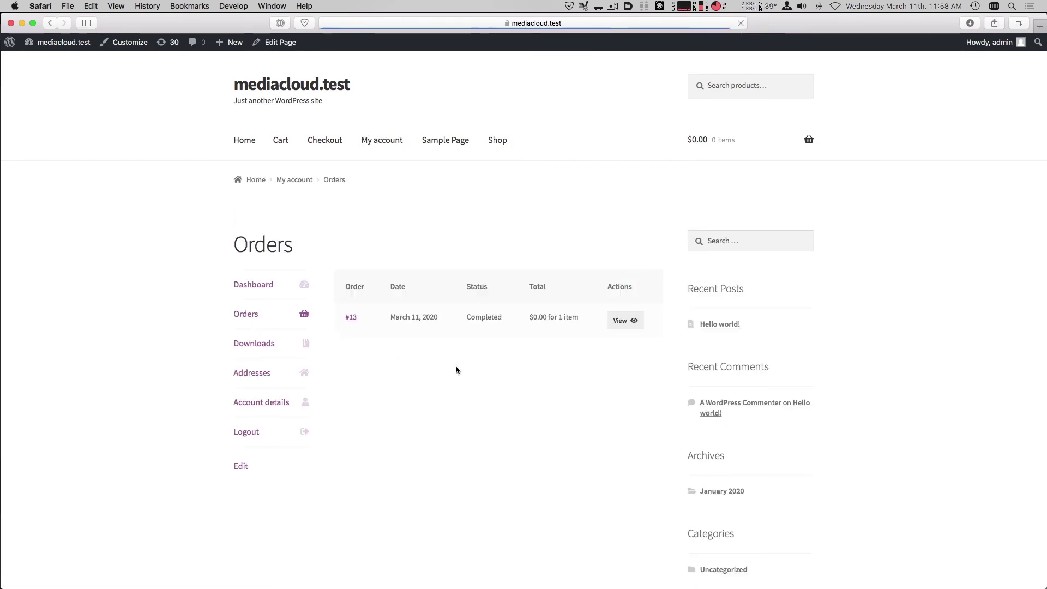
click(271, 353)
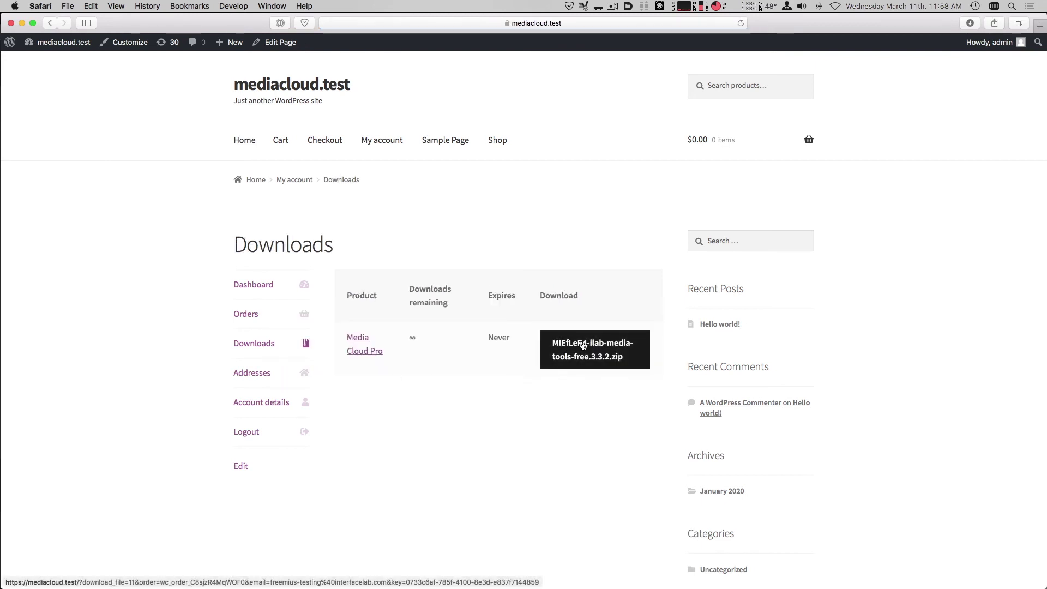
- Download the Media Cloud Pro zip file again and copy the new download's address from the browser's download list
click(582, 345)
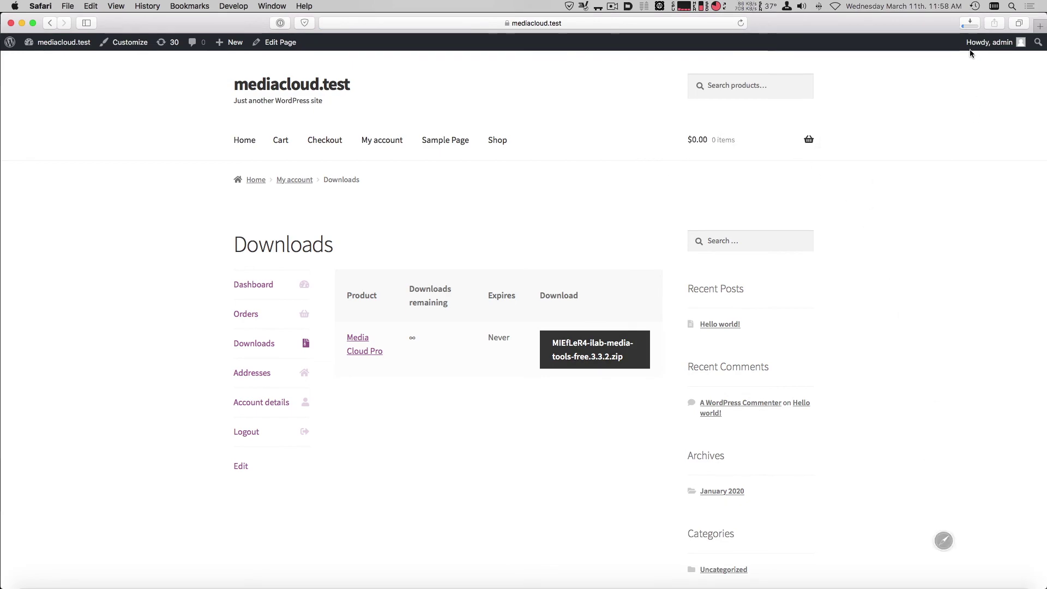
click(970, 23)
right_click(913, 66)
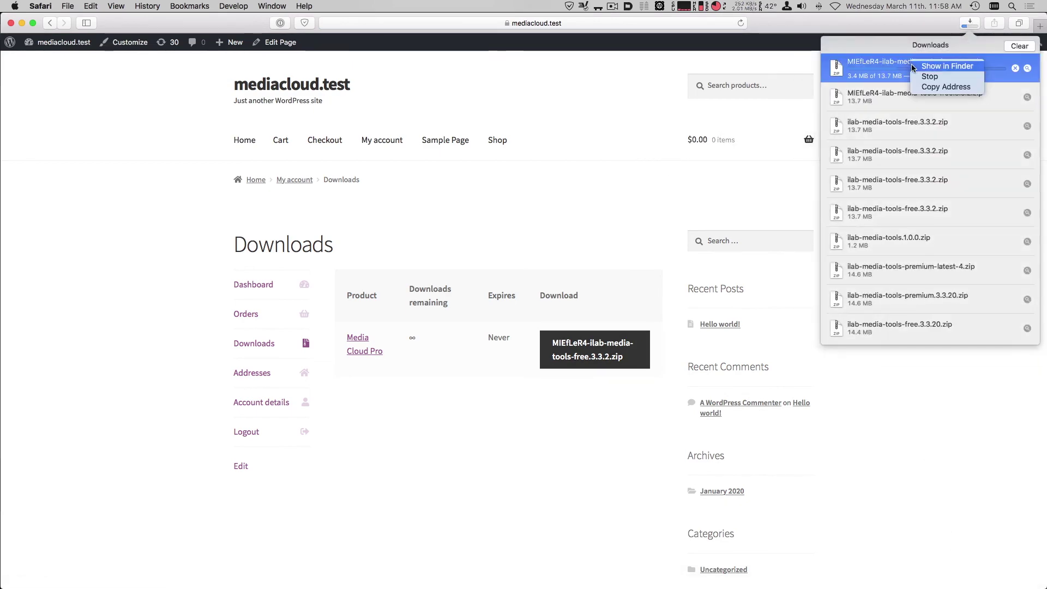
click(945, 87)
- Paste the copied address into the browser's address field and examine the file's host, path, expiry and signature parameters
click(561, 22)
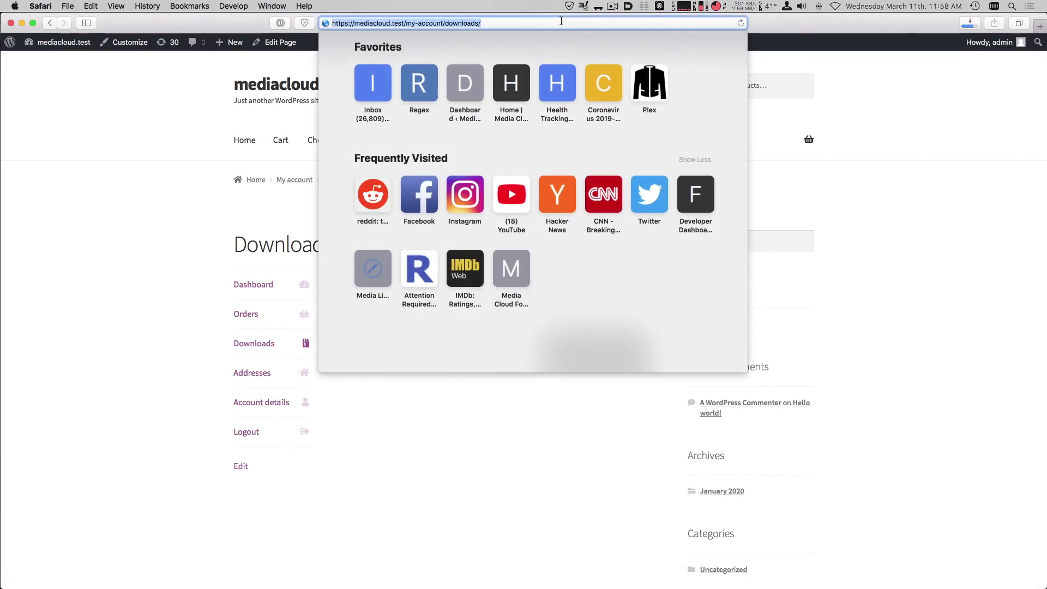
key(super+v)
key(Return)
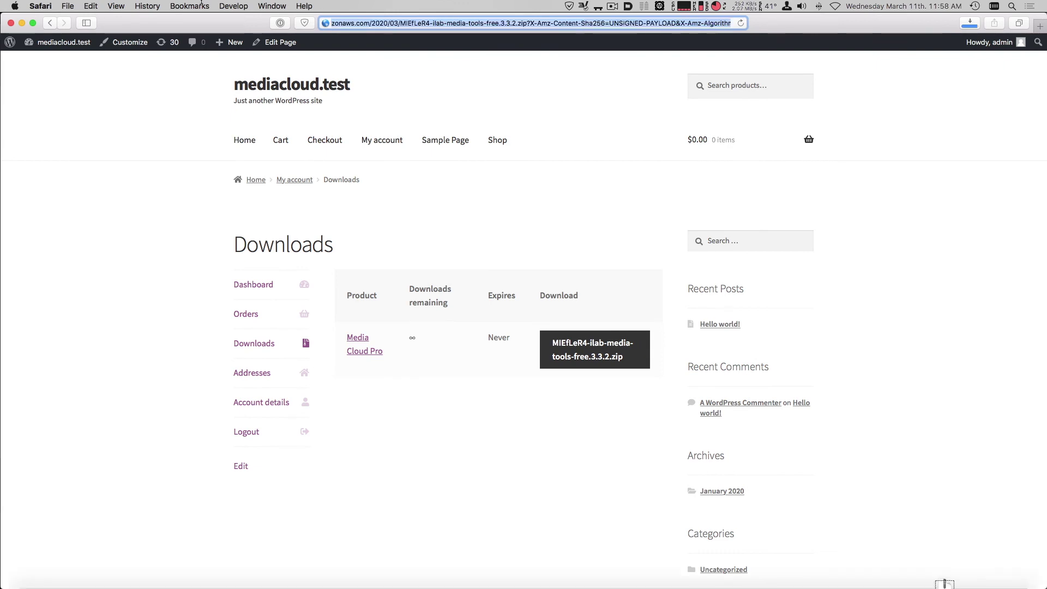
drag(353, 23, 810, 24)
click(653, 24)
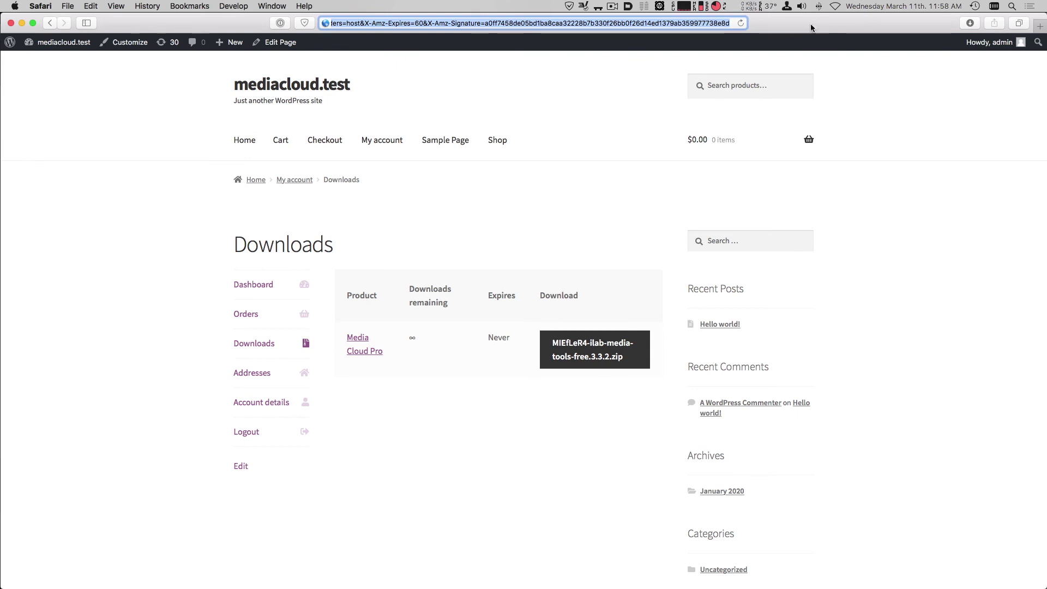
click(892, 80)
click(498, 23)
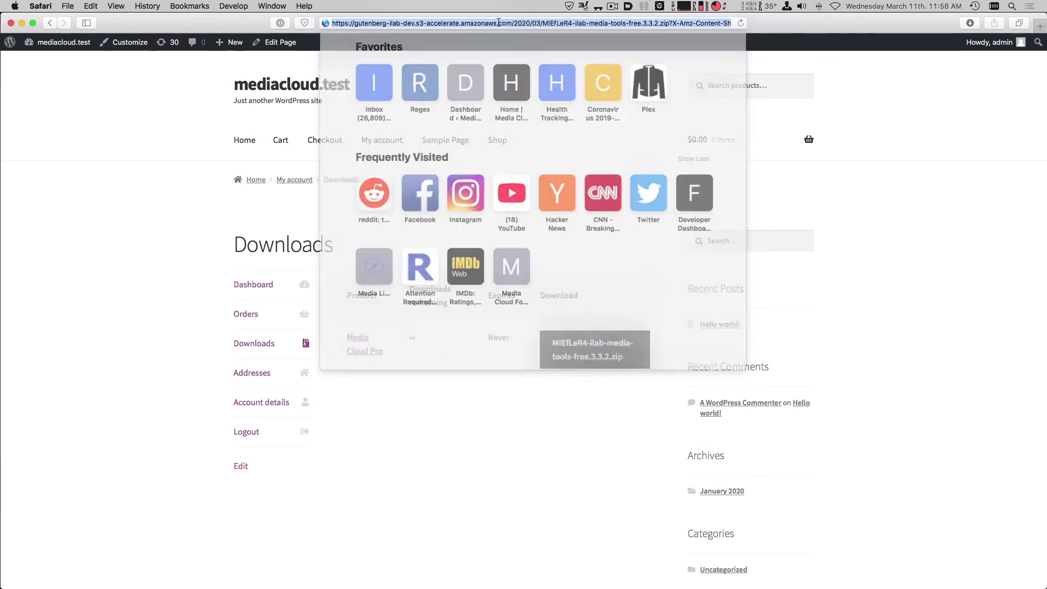
click(874, 97)
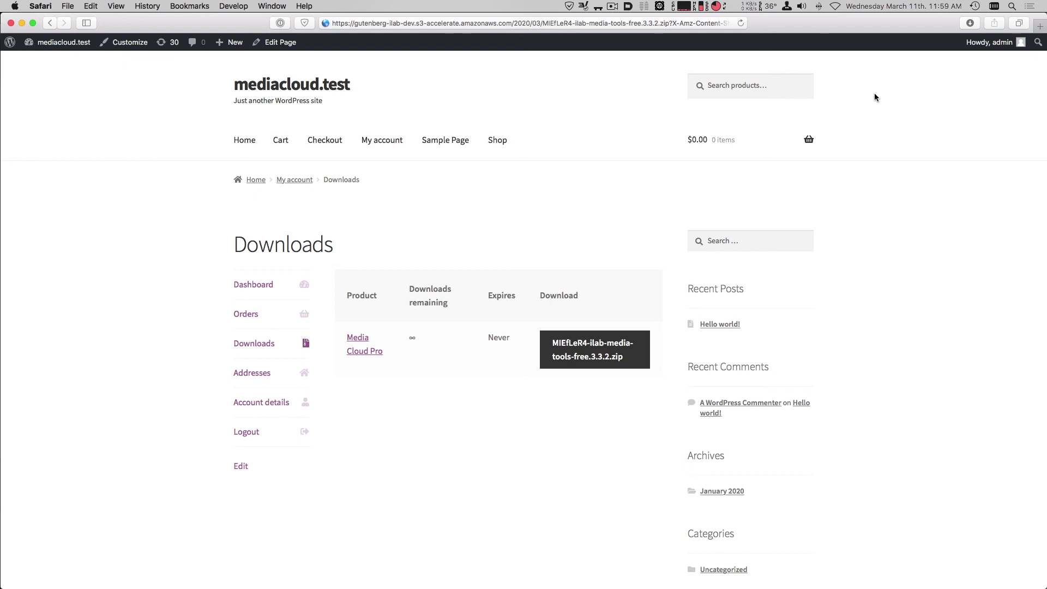
- Return through the browsing history to WooCommerce's downloadable products settings
scroll(874, 97, left, 5)
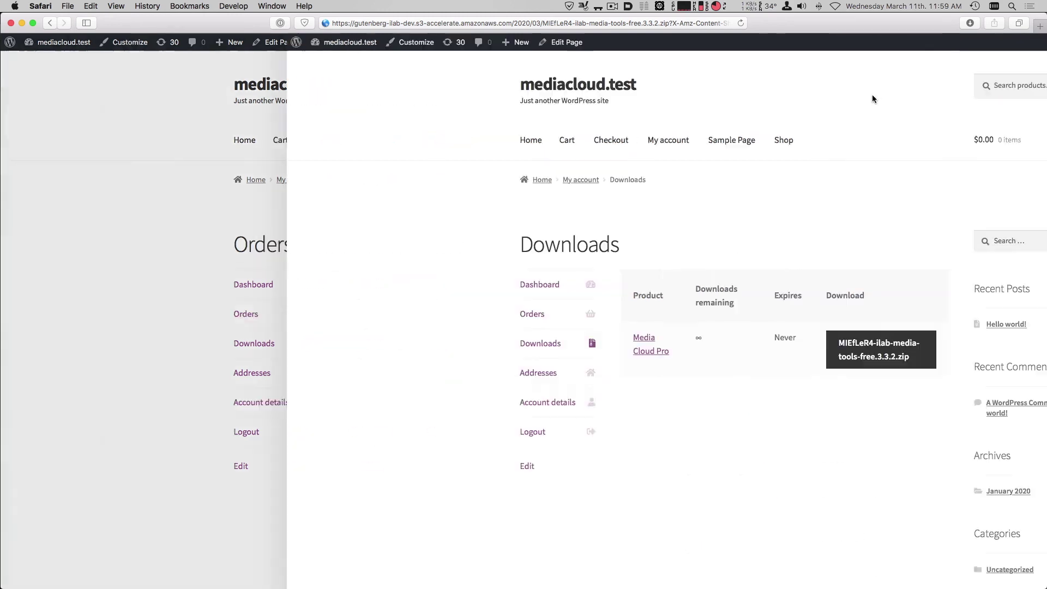
scroll(868, 94, left, 5)
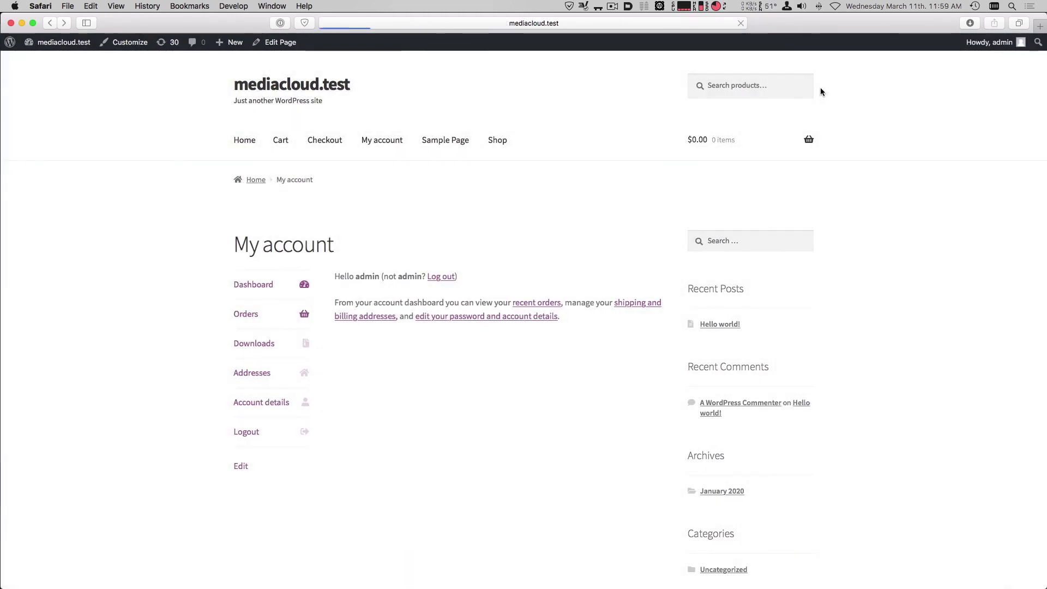
mouse_move(0, 0)
click(160, 59)
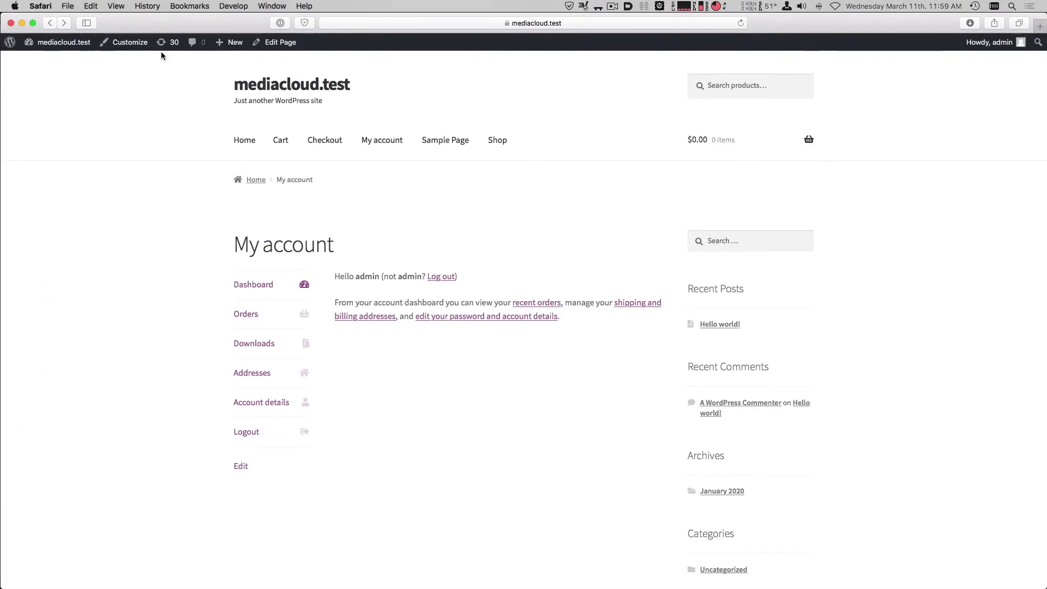
click(49, 23)
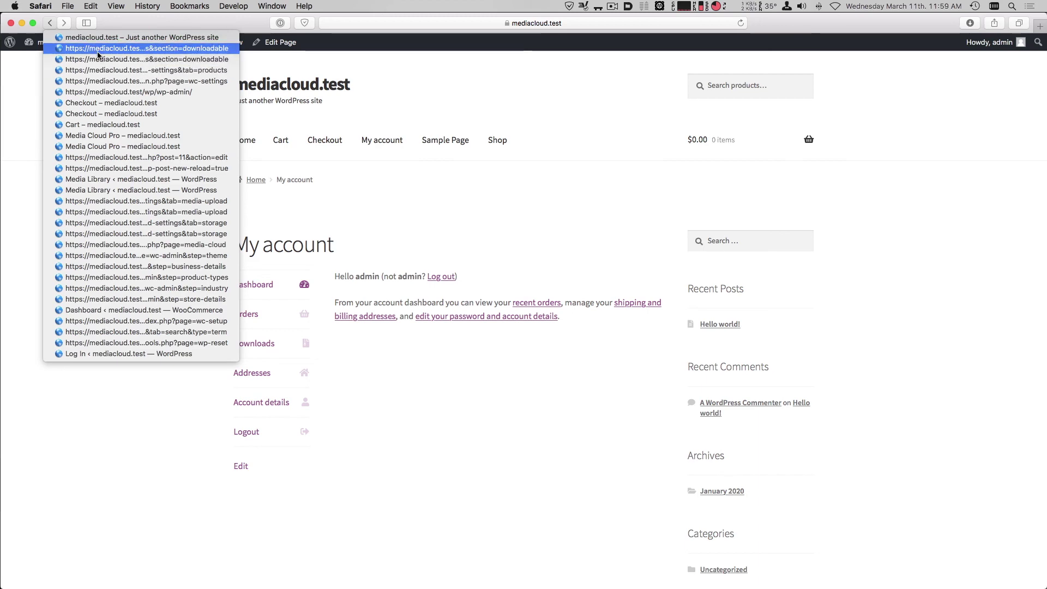
click(83, 49)
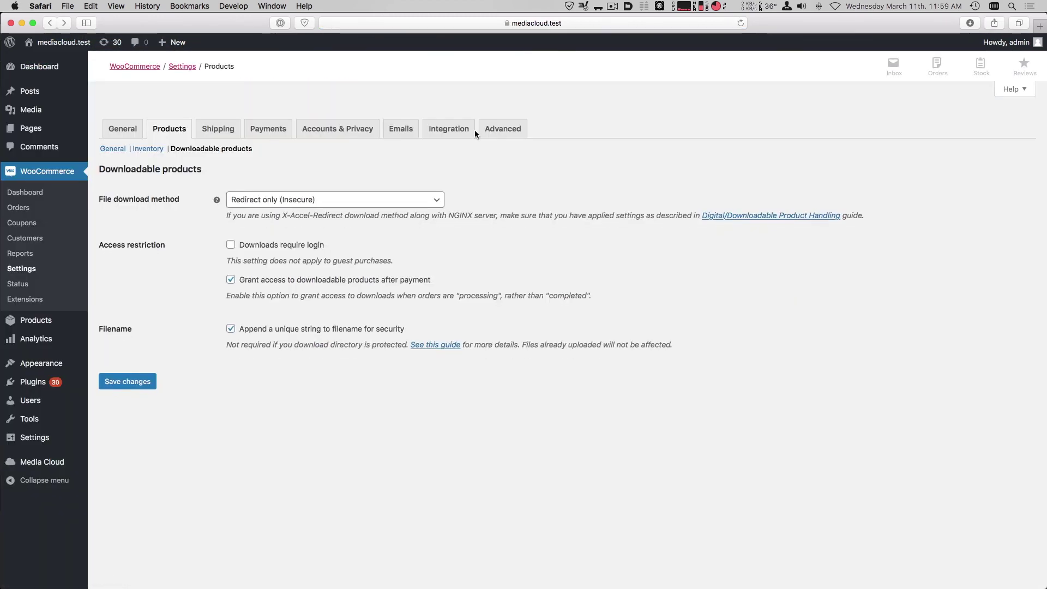
- Try the Force downloads and X-Accel-Redirect/X-Sendfile methods, and set the file download method back to Redirect only (Insecure)
click(361, 200)
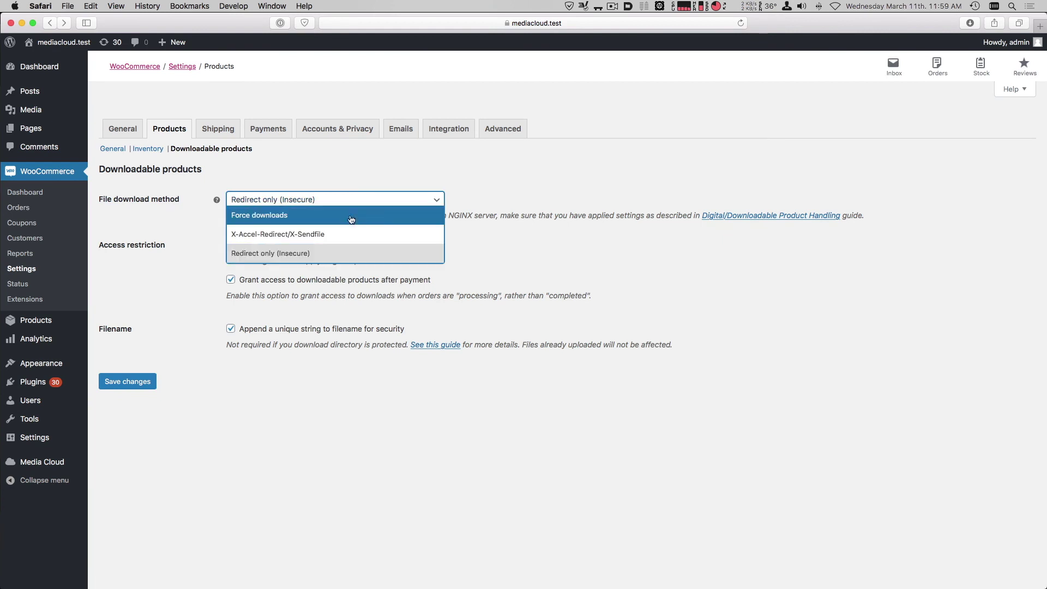
click(279, 211)
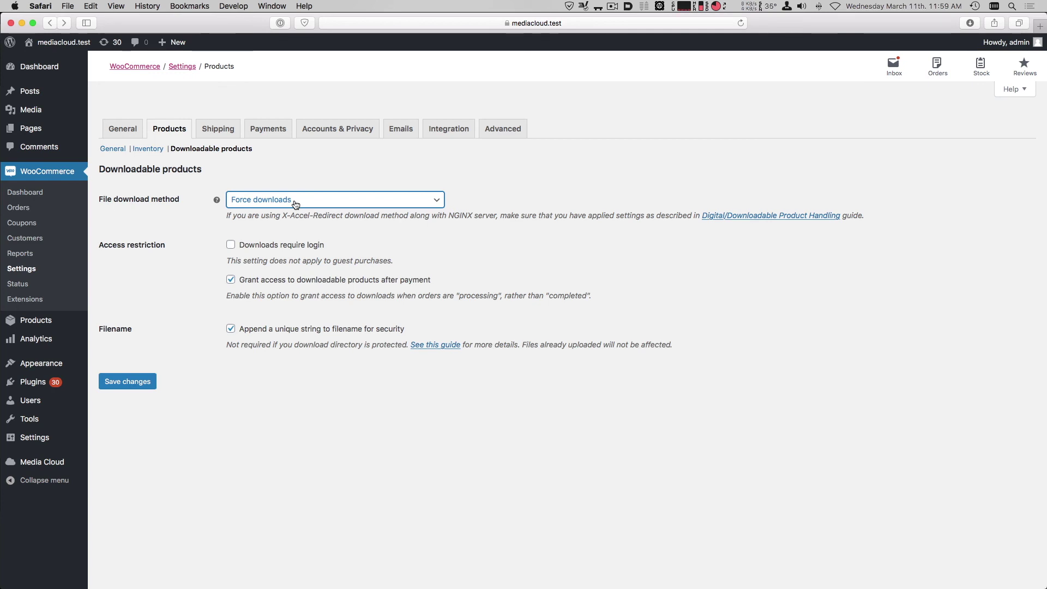
click(294, 202)
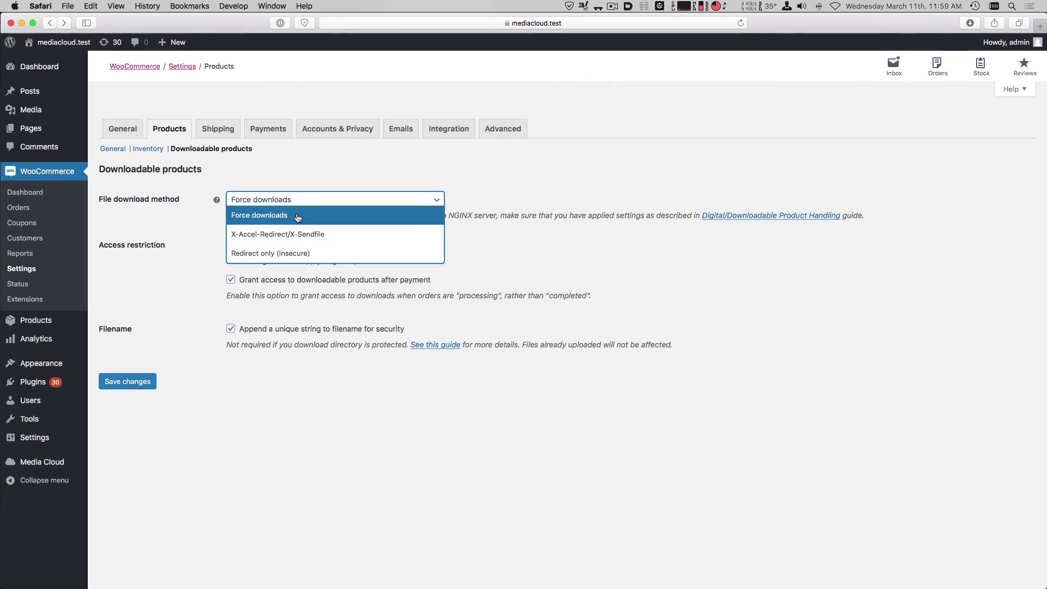
click(291, 235)
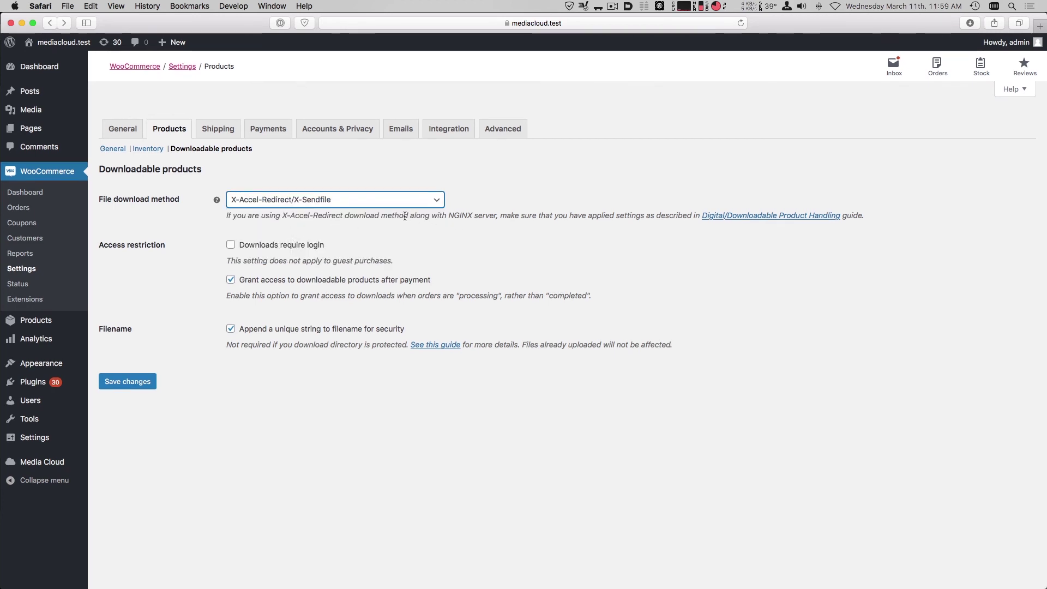
click(293, 203)
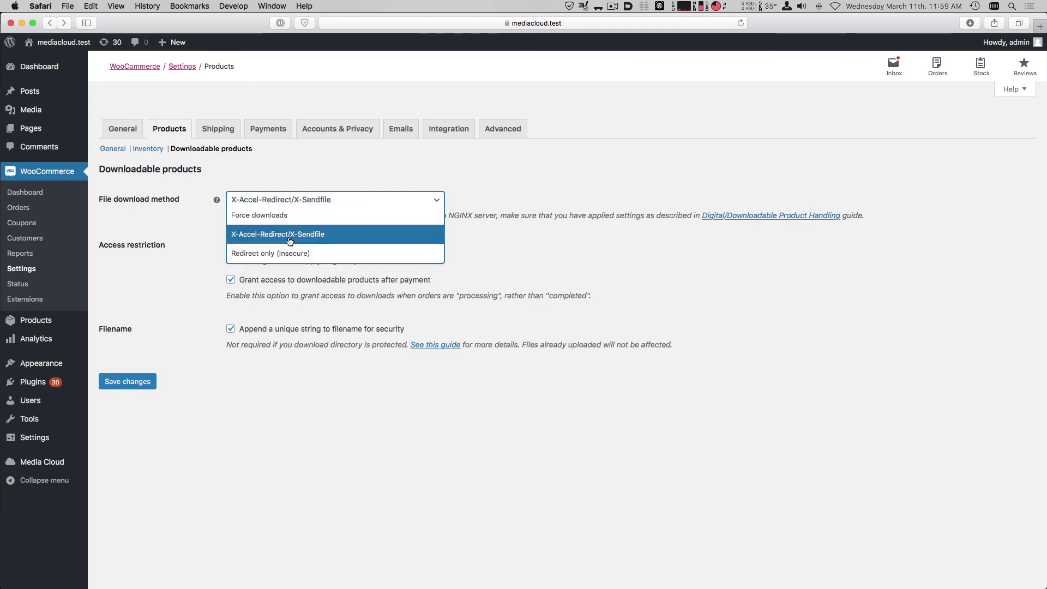
click(288, 253)
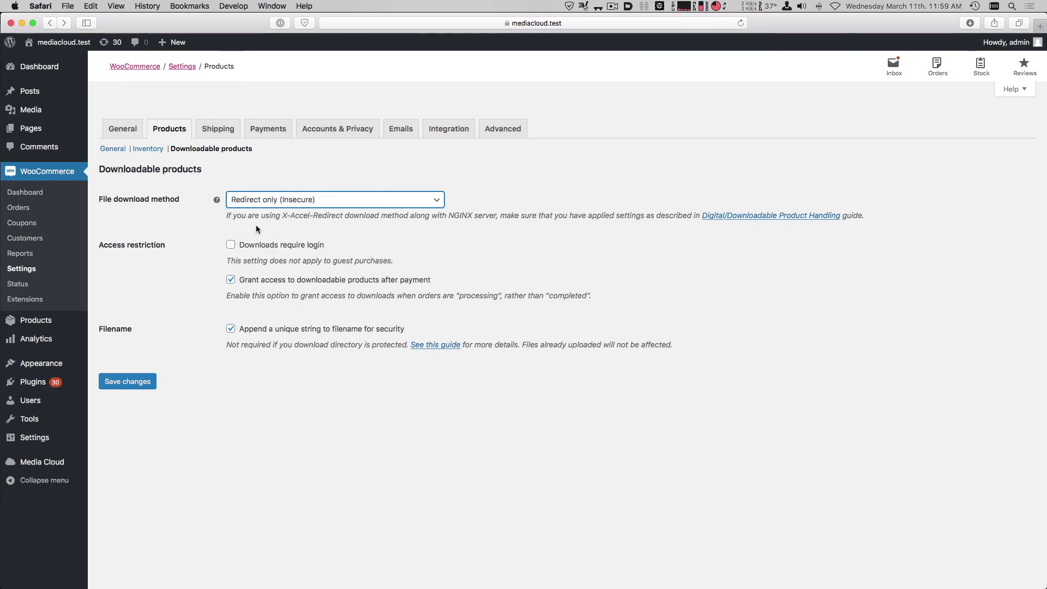